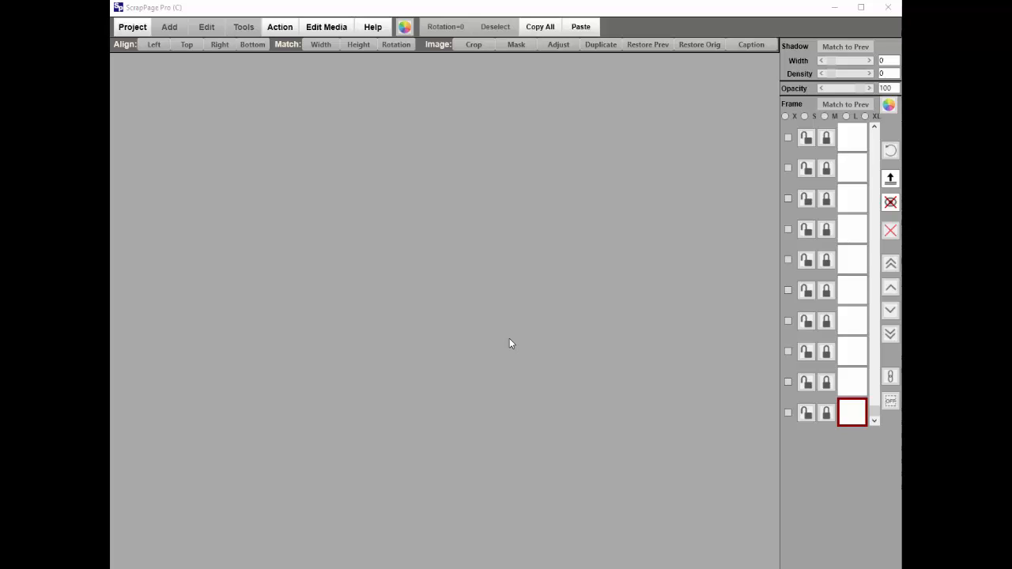
Create a new 8 X 10 landscape project with a plain white color background.
{"action": "left_click", "coordinate": [136, 30]}
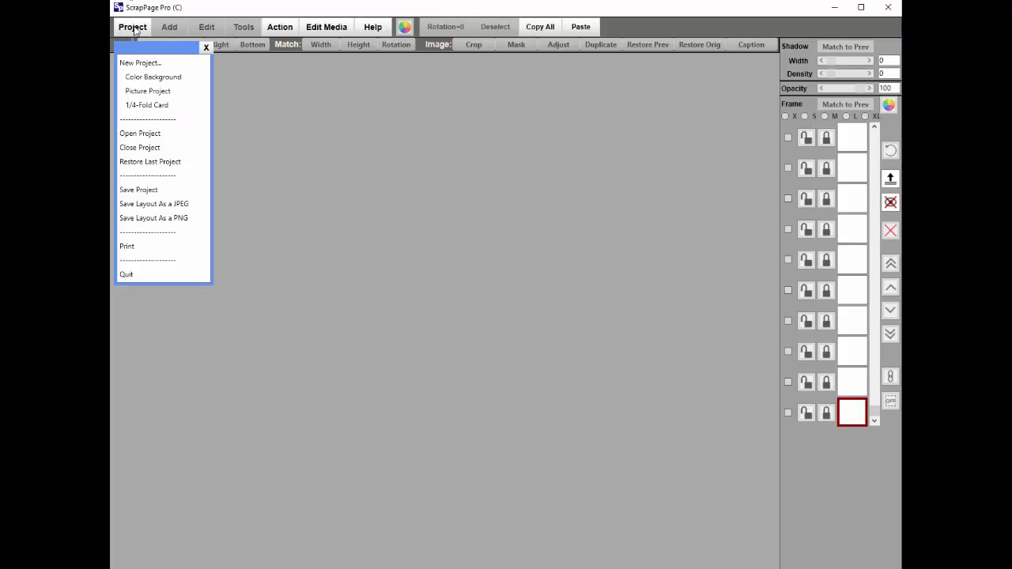
{"action": "left_click", "coordinate": [146, 77]}
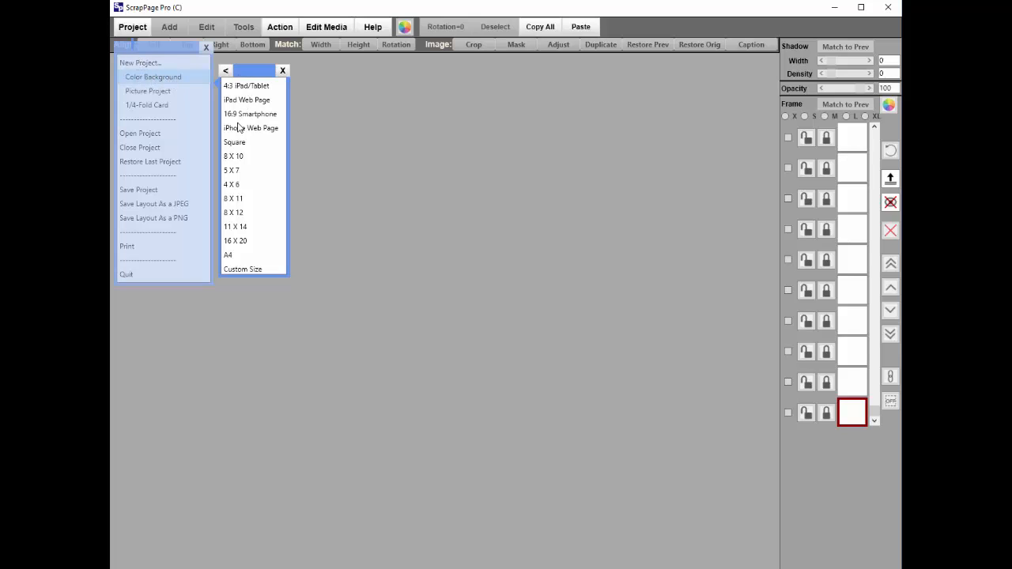
{"action": "left_click", "coordinate": [237, 158]}
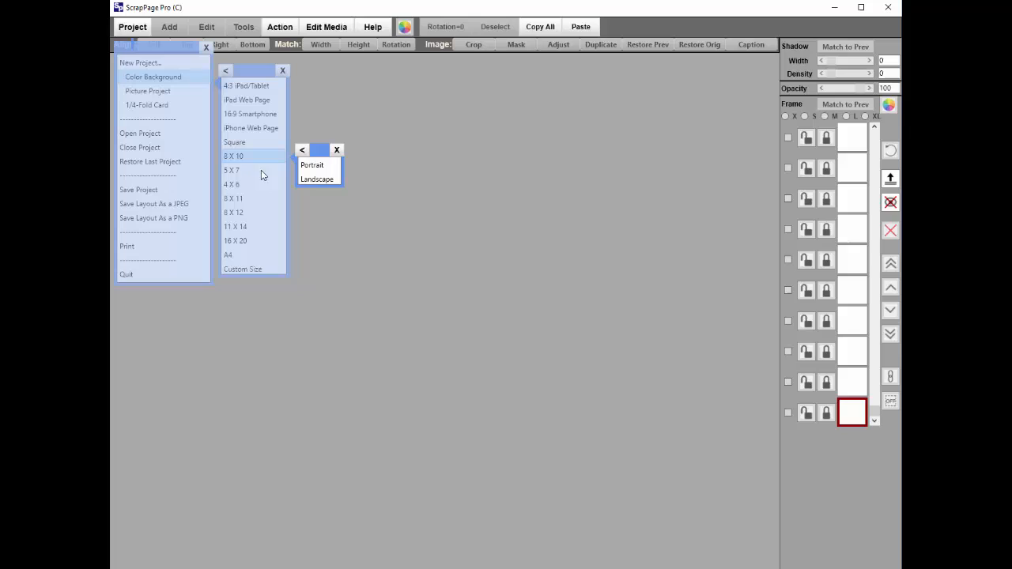
{"action": "left_click", "coordinate": [327, 180]}
{"action": "left_click", "coordinate": [486, 407]}
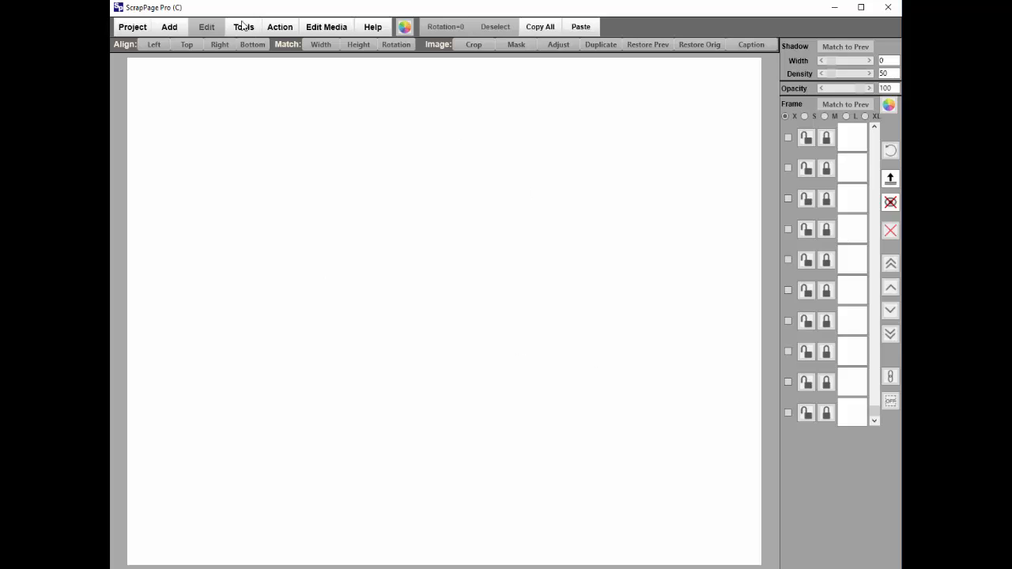
Add the pictures _DSC0423.JPG, _DSC0484.JPG and _DSC6197.jpg to the page together.
{"action": "left_click", "coordinate": [171, 30]}
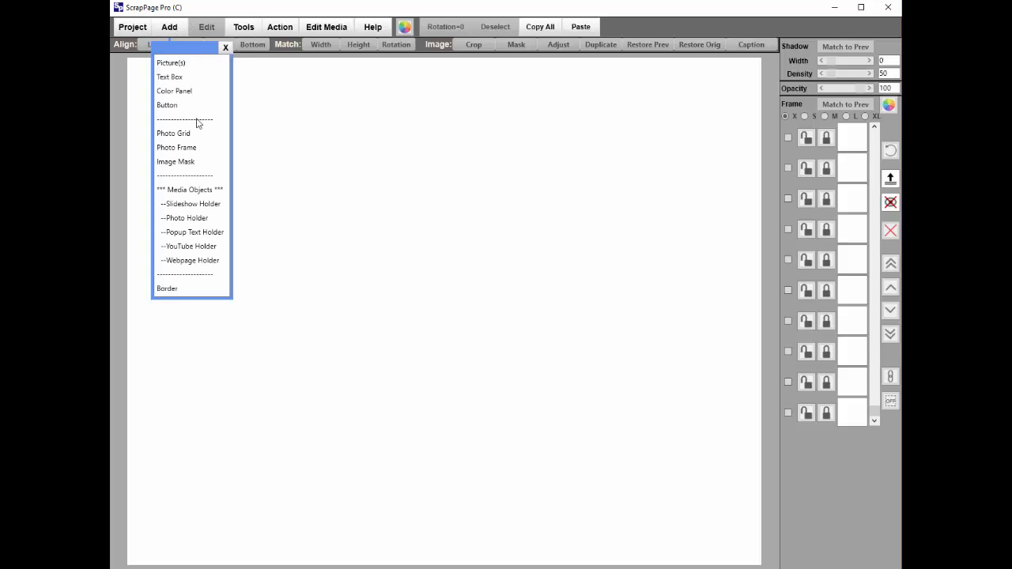
{"action": "left_click", "coordinate": [186, 63]}
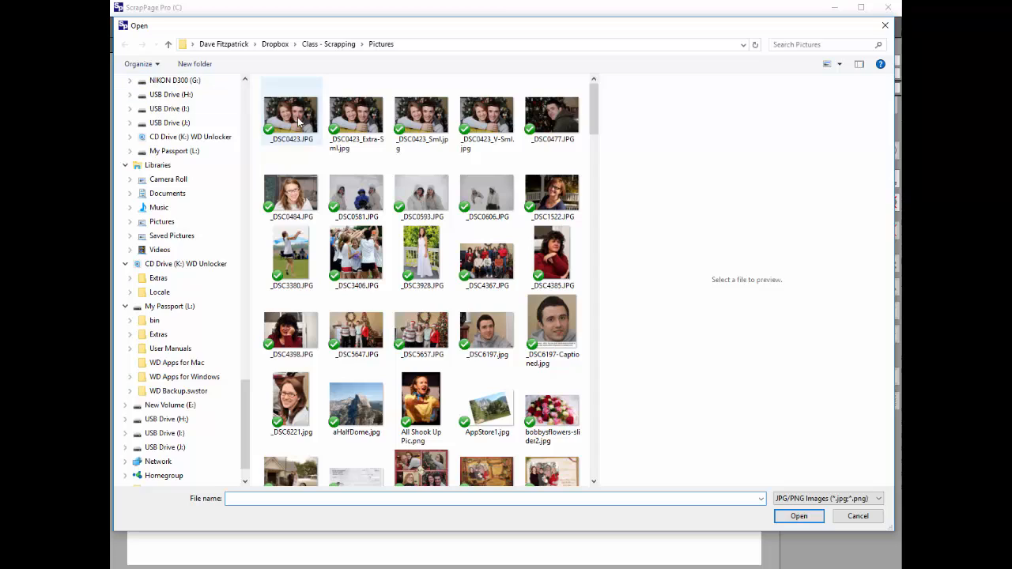
{"action": "left_click", "coordinate": [300, 122]}
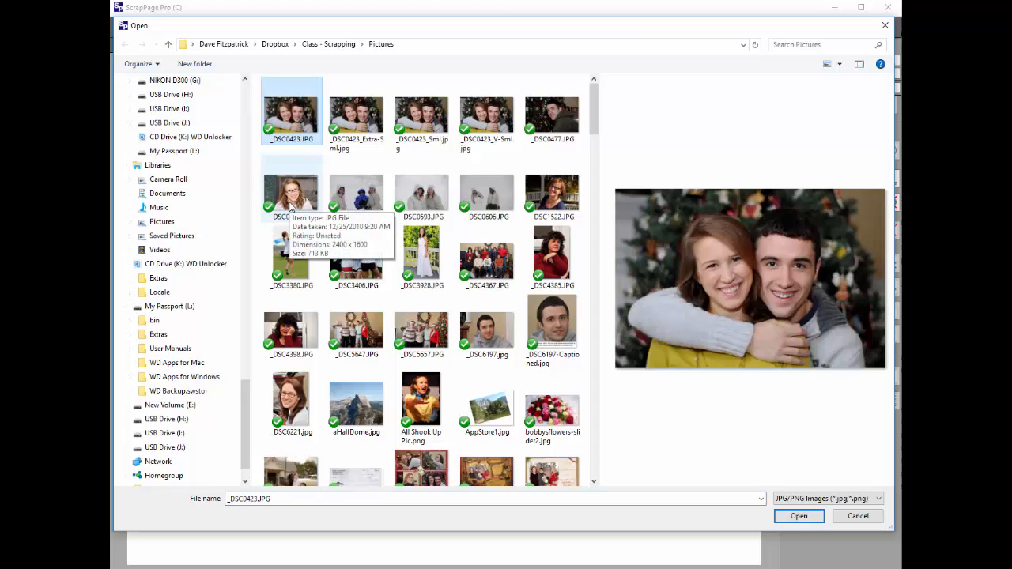
{"action": "left_click", "coordinate": [290, 202], "text": "ctrl"}
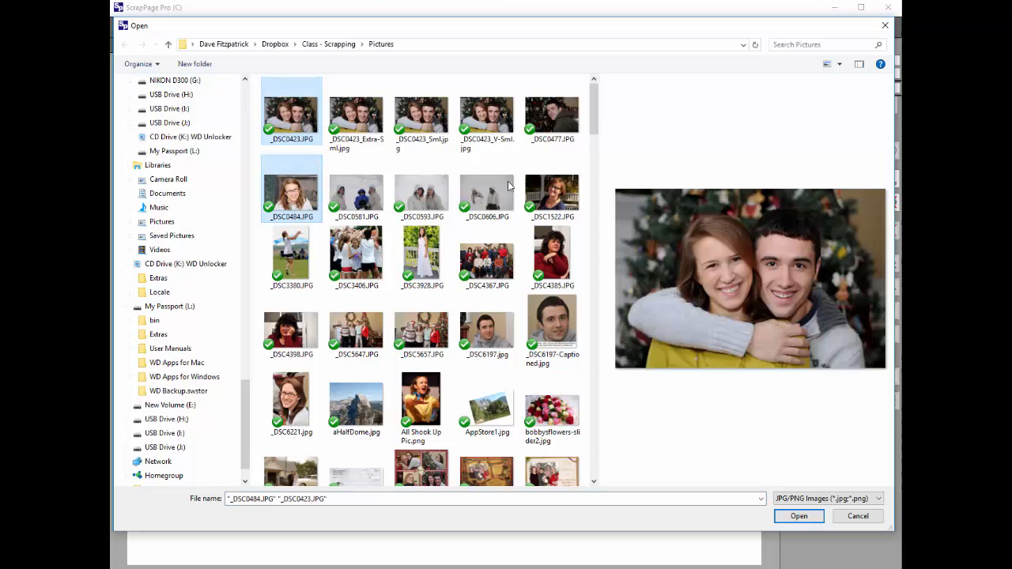
{"action": "left_click", "coordinate": [486, 330], "text": "ctrl"}
{"action": "left_click", "coordinate": [798, 516]}
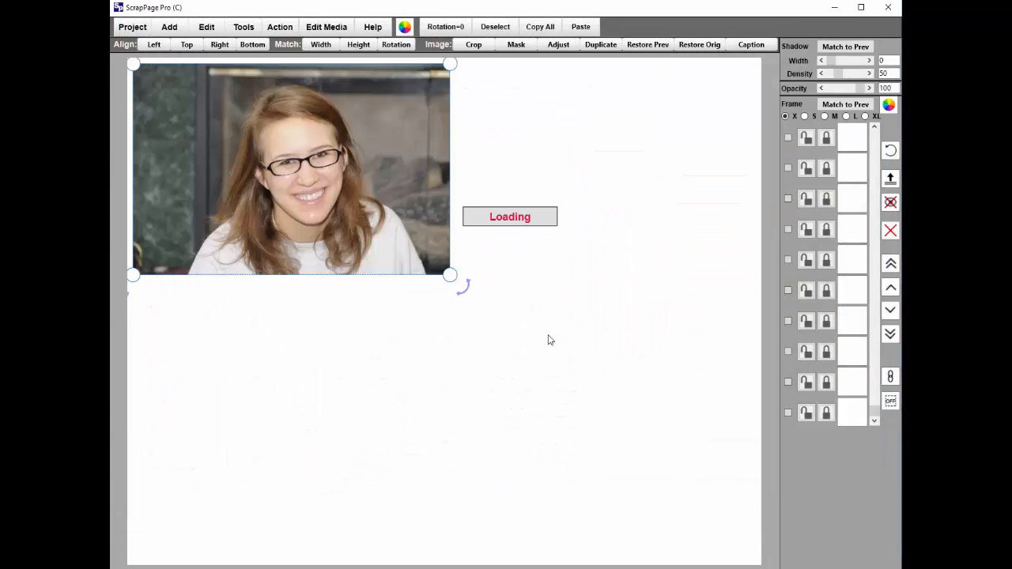
Spread out the stacked photos, moving the man's photo to the right and the woman's below, so all three partly overlap.
{"action": "left_click_drag", "start_coordinate": [337, 185], "coordinate": [547, 240]}
{"action": "left_click", "coordinate": [332, 202]}
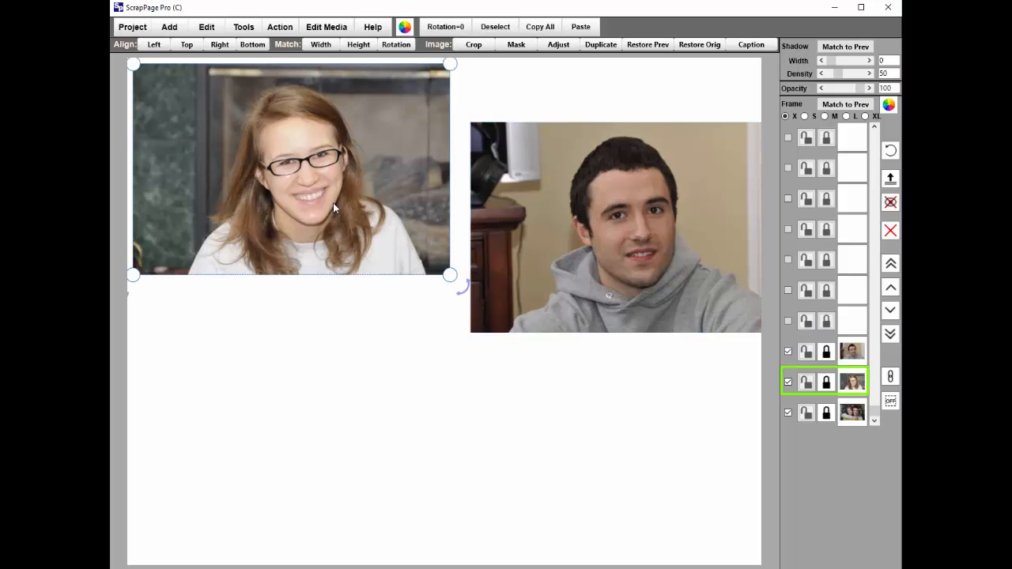
{"action": "left_click_drag", "start_coordinate": [377, 212], "coordinate": [453, 357]}
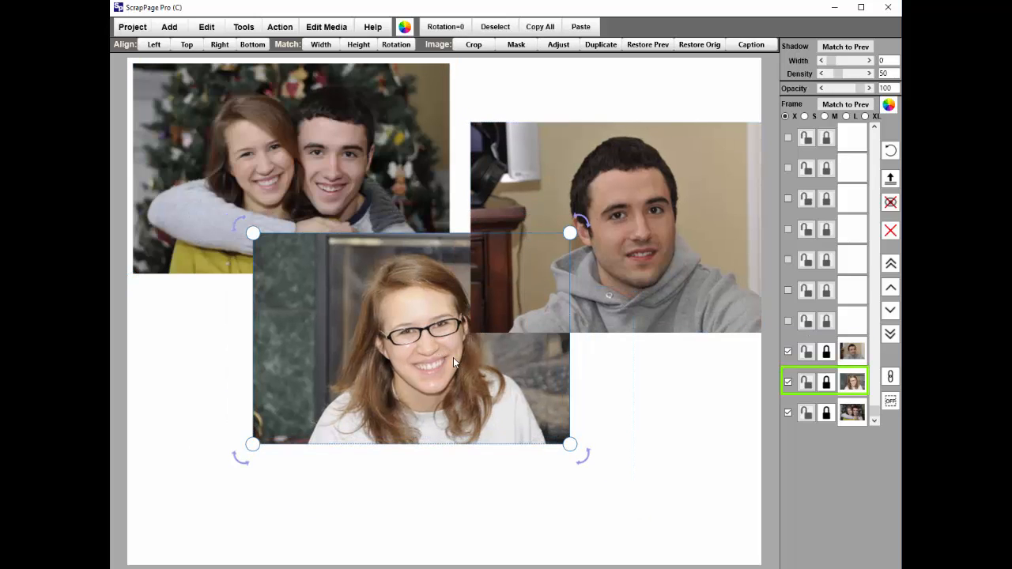
{"action": "left_click", "coordinate": [637, 227]}
{"action": "mouse_move", "coordinate": [637, 226]}
{"action": "left_mouse_down"}
{"action": "mouse_move", "coordinate": [659, 205]}
{"action": "mouse_move", "coordinate": [626, 215]}
{"action": "mouse_move", "coordinate": [619, 232]}
{"action": "left_mouse_up"}
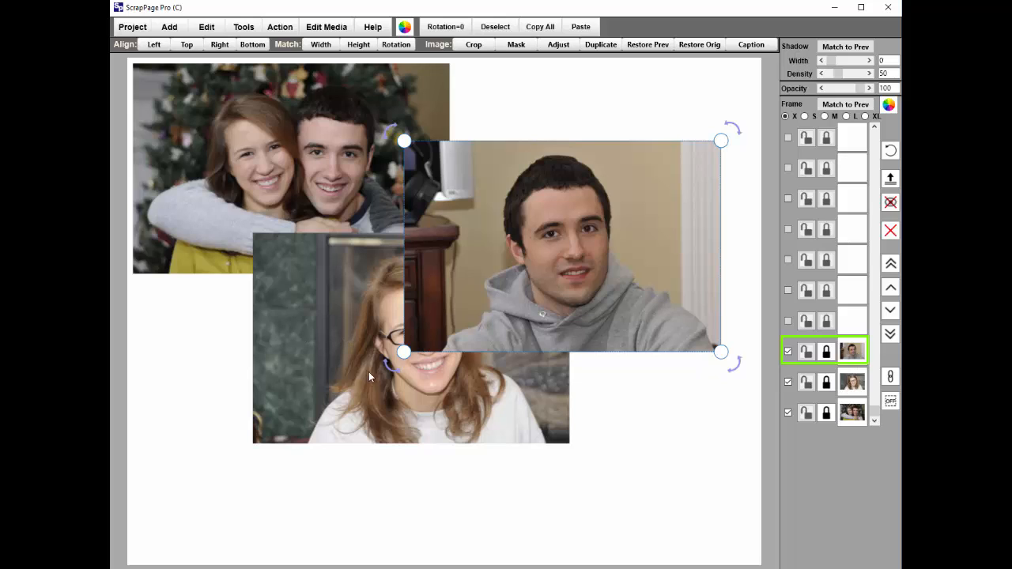
Bring the photo of the woman with glasses to the front of the stack and reposition it over the other two photos.
{"action": "left_click", "coordinate": [307, 340]}
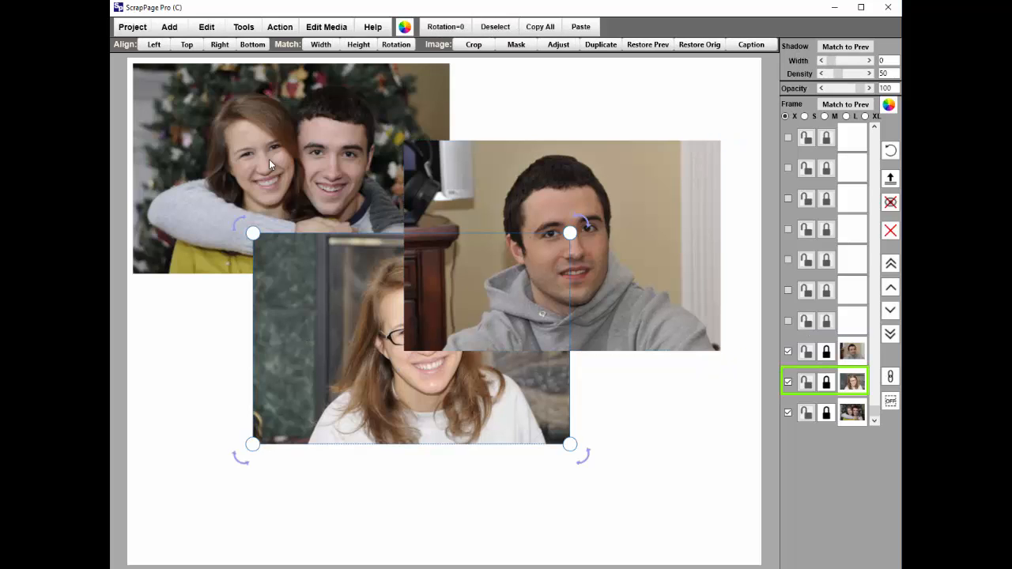
{"action": "left_click_drag", "start_coordinate": [275, 252], "coordinate": [356, 268]}
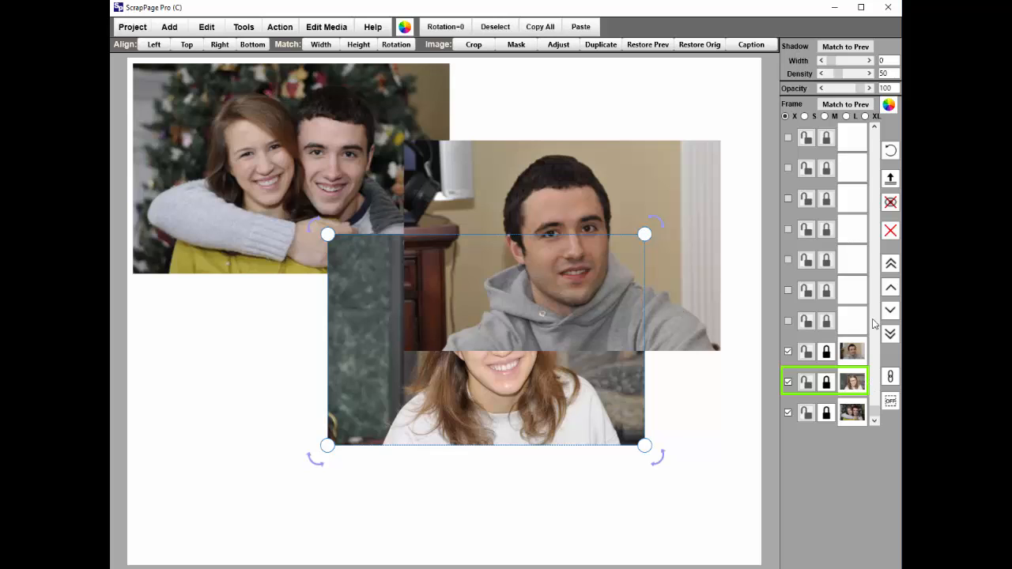
{"action": "left_click", "coordinate": [891, 264]}
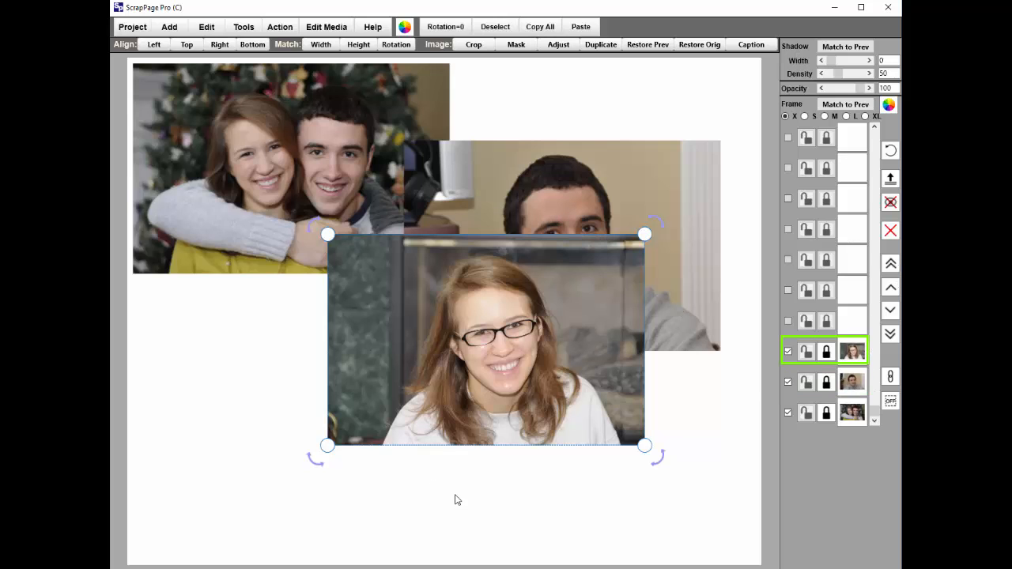
{"action": "left_click_drag", "start_coordinate": [465, 354], "coordinate": [364, 299]}
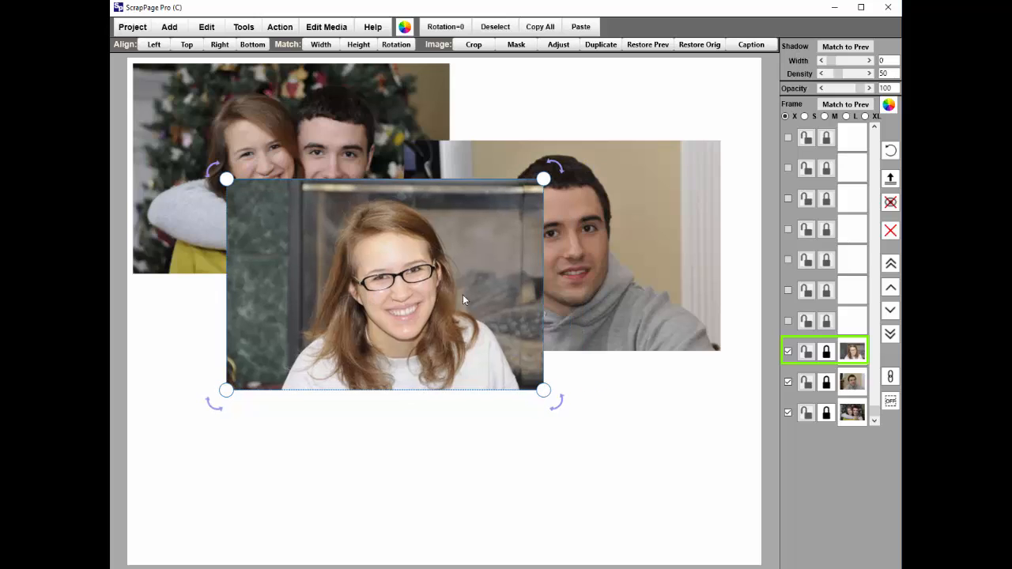
{"action": "left_click_drag", "start_coordinate": [489, 265], "coordinate": [564, 291]}
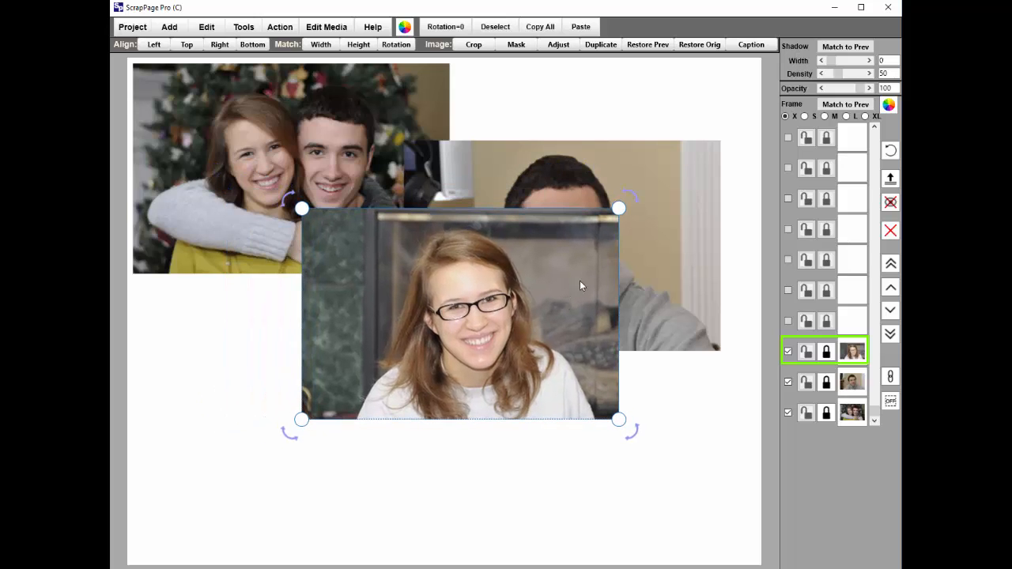
Bring the couple's photo to the front of the stack, shift it slightly inward from the page corner and deselect it.
{"action": "left_click", "coordinate": [260, 134]}
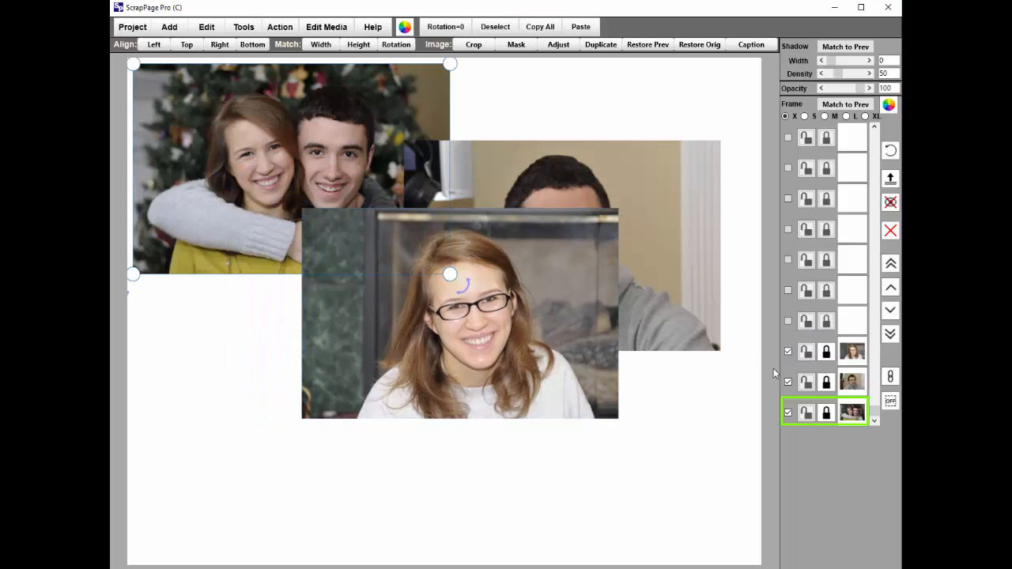
{"action": "left_click", "coordinate": [894, 267]}
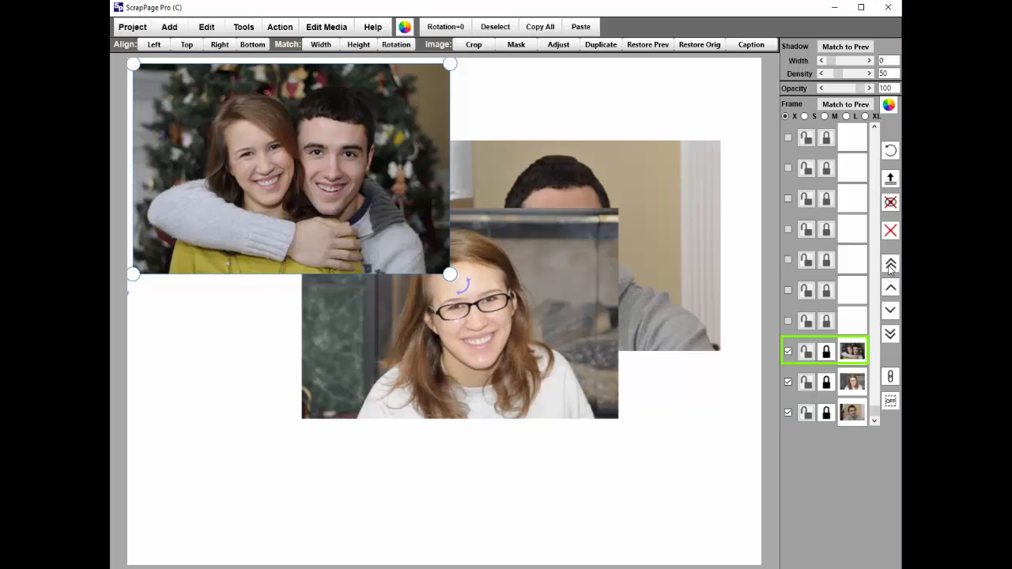
{"action": "left_click_drag", "start_coordinate": [439, 227], "coordinate": [367, 222]}
{"action": "left_click", "coordinate": [651, 361]}
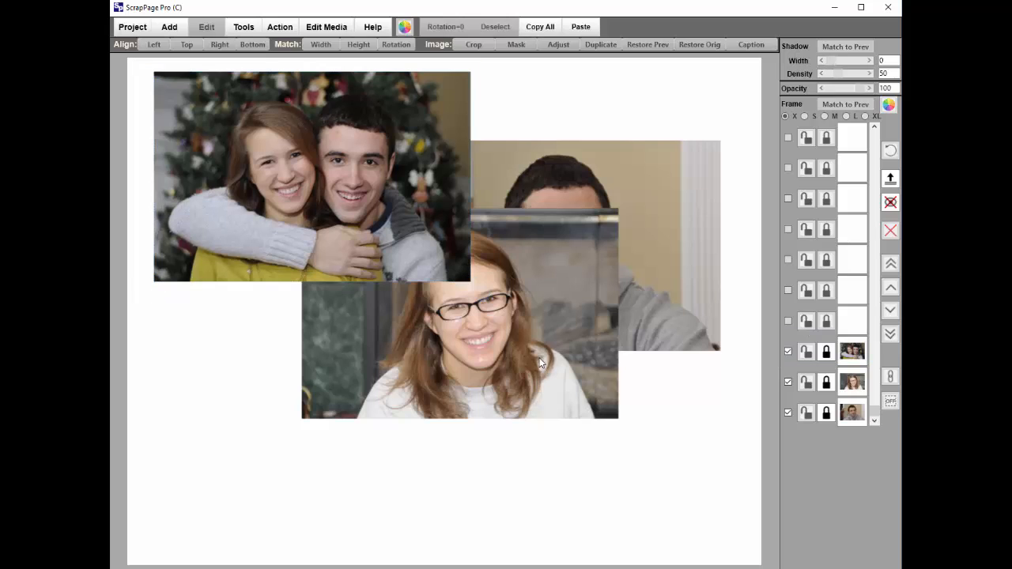
Shrink the photo of the woman with glasses and place it just below the couple's photo.
{"action": "left_click", "coordinate": [528, 355]}
{"action": "left_click_drag", "start_coordinate": [527, 355], "coordinate": [570, 404]}
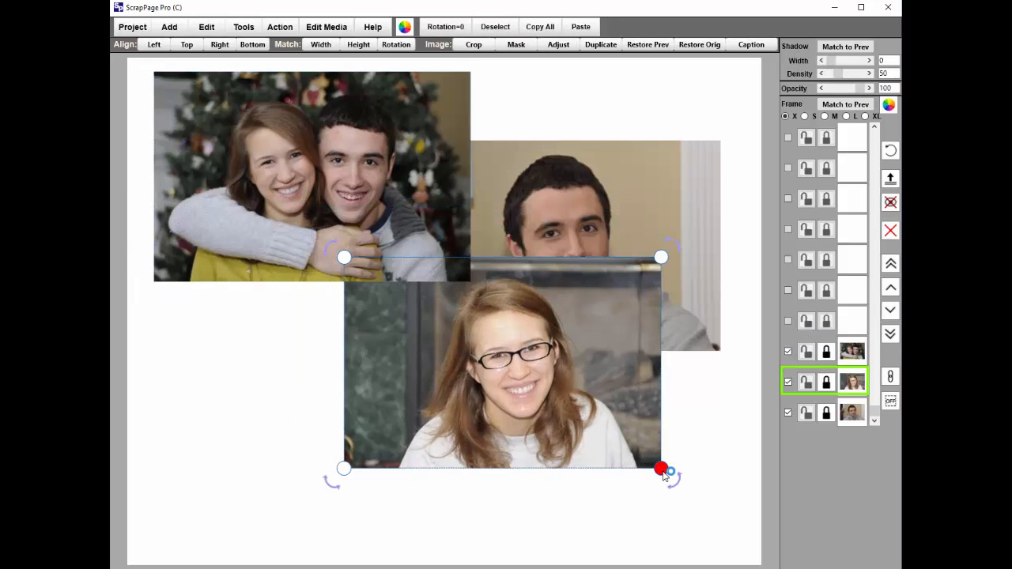
{"action": "left_click_drag", "start_coordinate": [661, 468], "coordinate": [576, 415]}
{"action": "left_click_drag", "start_coordinate": [475, 364], "coordinate": [313, 409]}
Shrink the man's photo and move it so it overlaps the couple's photo and the woman's photo.
{"action": "left_click", "coordinate": [527, 239]}
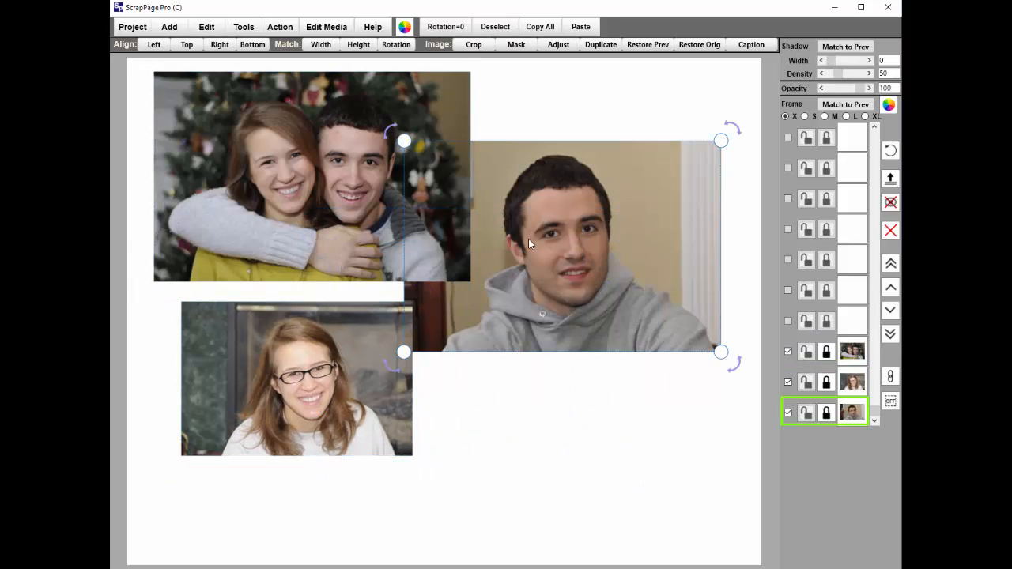
{"action": "left_click_drag", "start_coordinate": [407, 148], "coordinate": [504, 211]}
{"action": "mouse_move", "coordinate": [612, 276]}
{"action": "left_mouse_down"}
{"action": "mouse_move", "coordinate": [584, 279]}
{"action": "mouse_move", "coordinate": [600, 279]}
{"action": "left_mouse_up"}
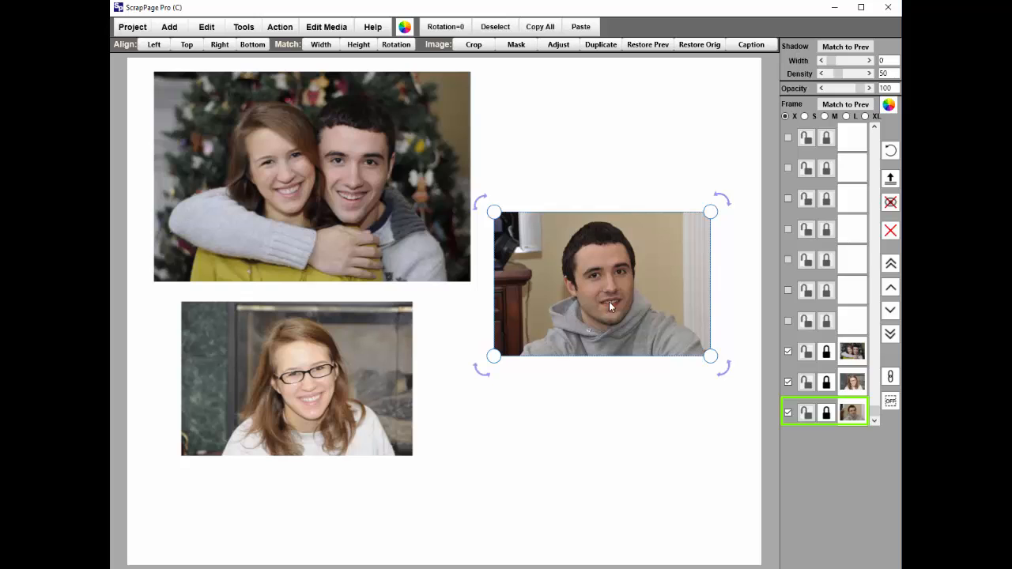
{"action": "left_click_drag", "start_coordinate": [612, 282], "coordinate": [436, 237]}
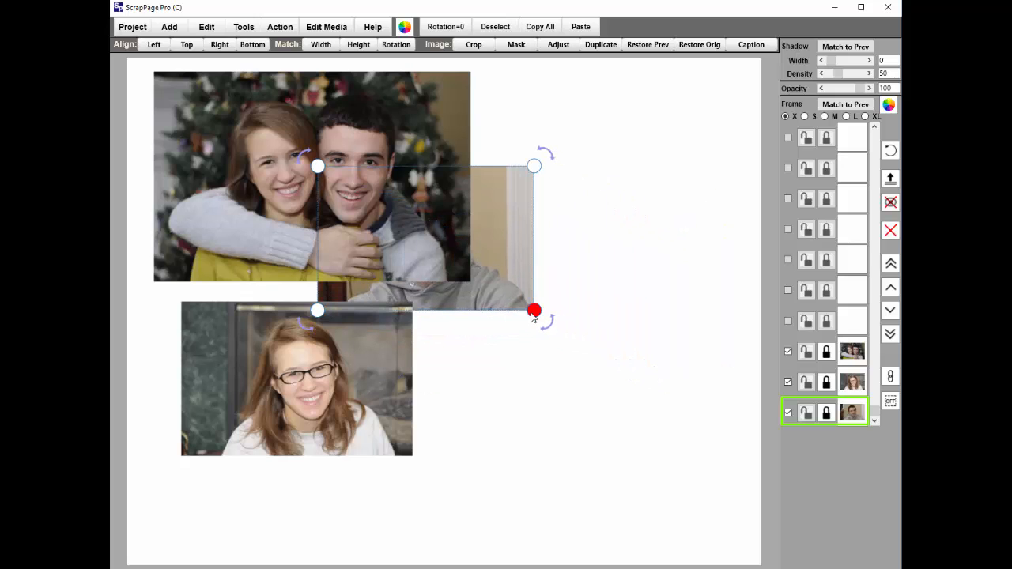
{"action": "left_click_drag", "start_coordinate": [501, 282], "coordinate": [517, 321]}
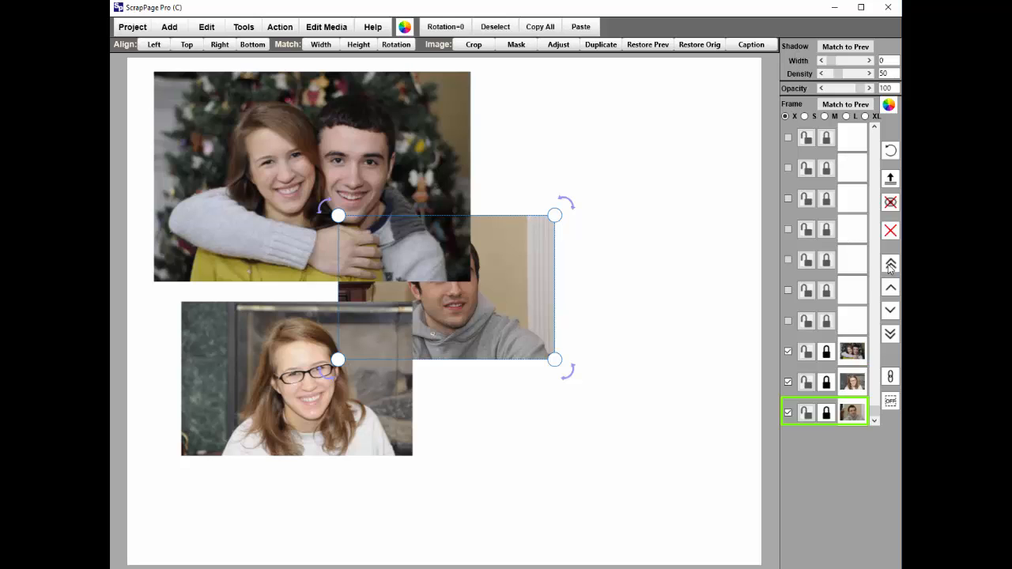
Raise the man's photo one layer at a time to the top of the stack and move it clear of the other photos.
{"action": "left_click", "coordinate": [889, 289]}
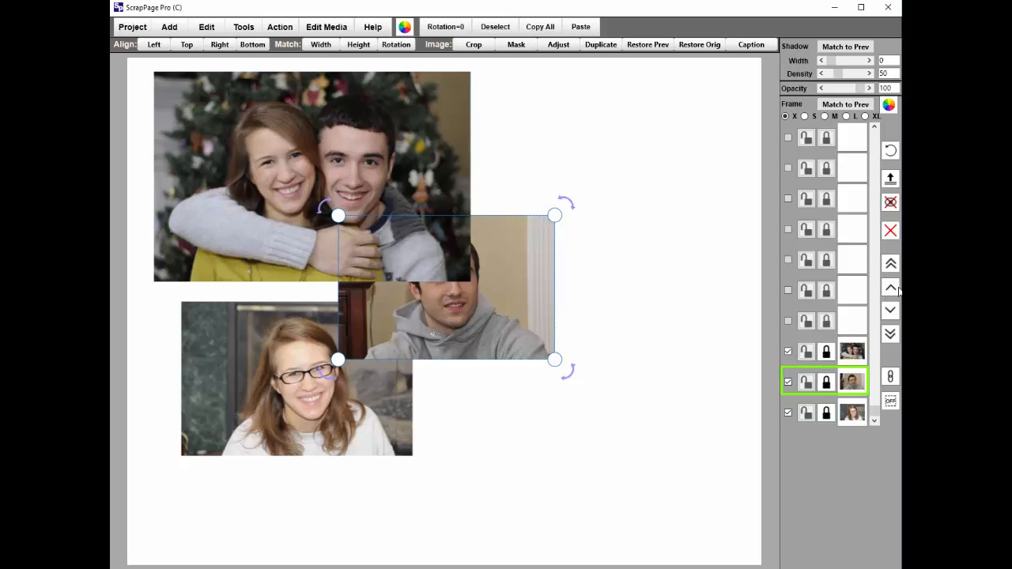
{"action": "left_click", "coordinate": [890, 288]}
{"action": "left_click_drag", "start_coordinate": [515, 296], "coordinate": [556, 299]}
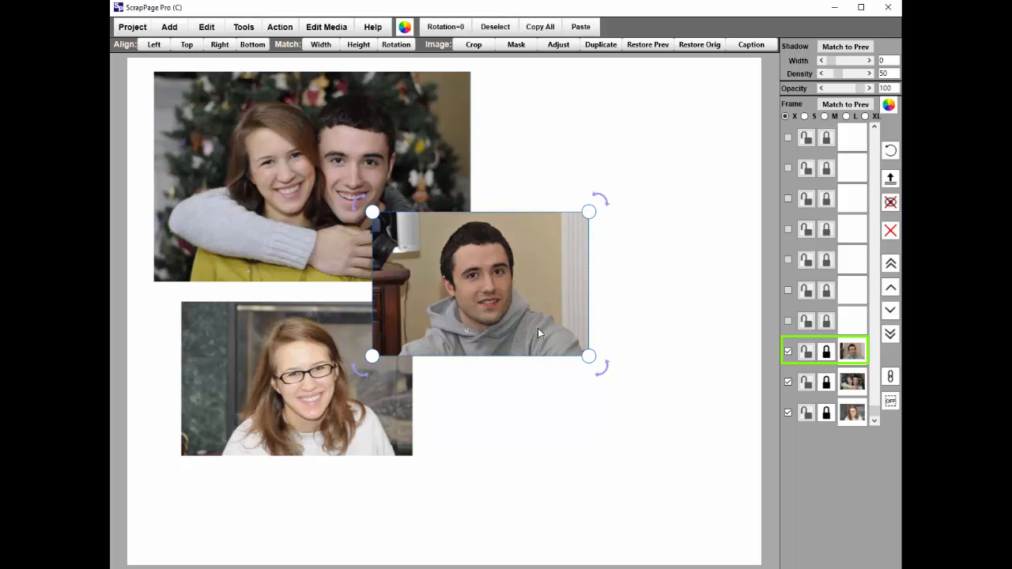
{"action": "left_click_drag", "start_coordinate": [487, 282], "coordinate": [584, 276]}
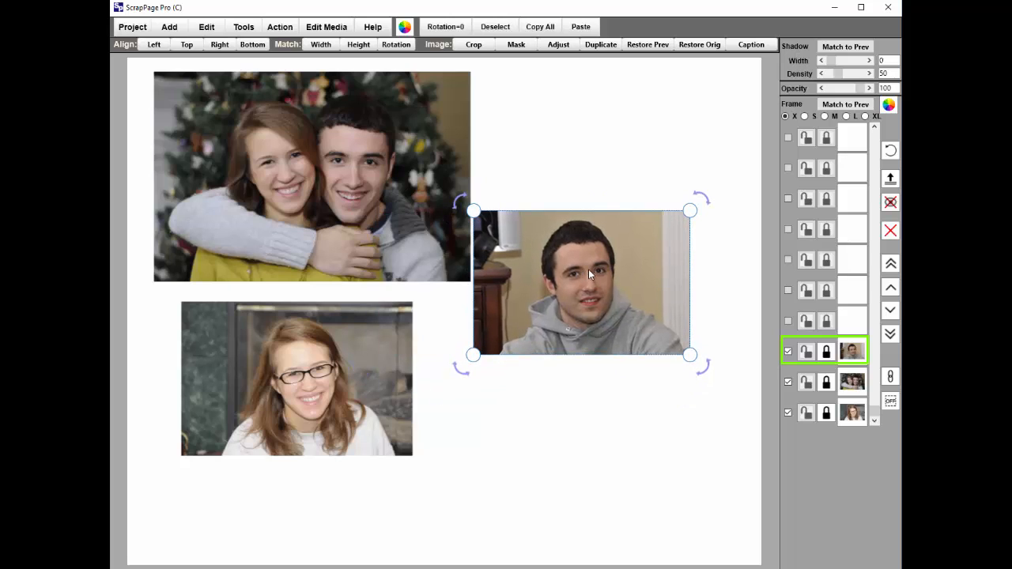
{"action": "left_click_drag", "start_coordinate": [634, 226], "coordinate": [675, 201]}
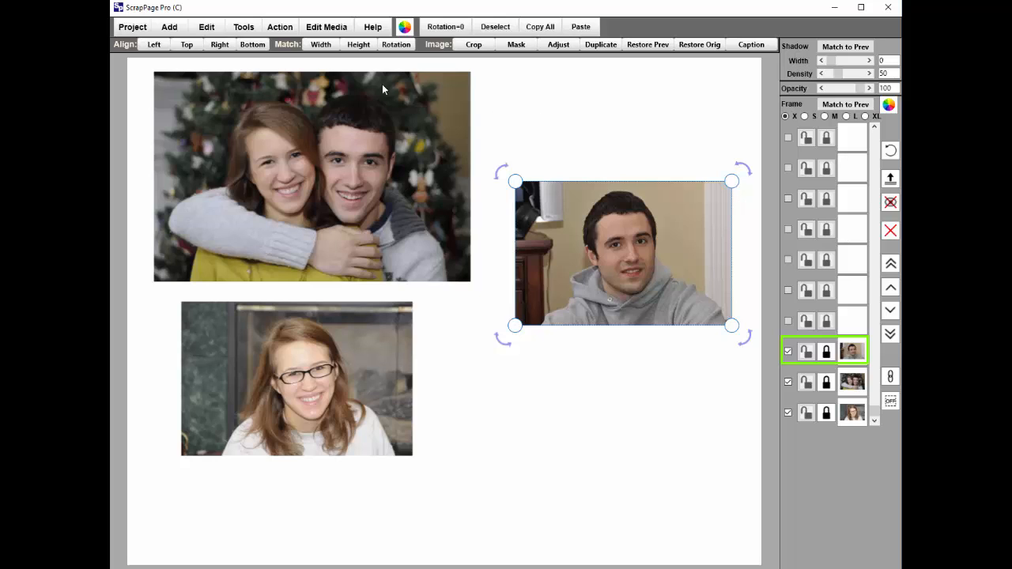
Change the page background color to the tan swatch D7C49D.
{"action": "left_click", "coordinate": [245, 30]}
{"action": "left_click", "coordinate": [251, 119]}
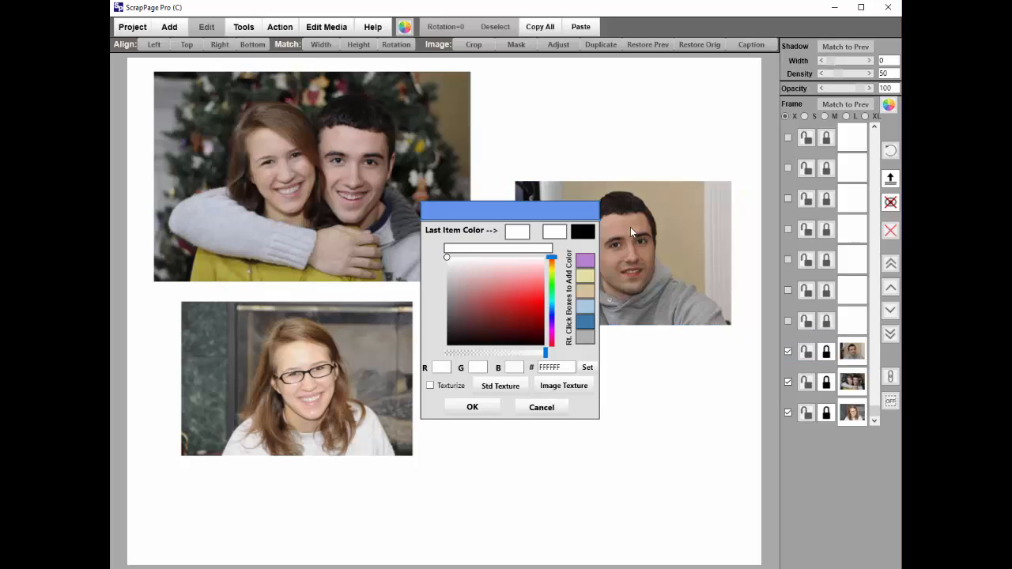
{"action": "left_click", "coordinate": [587, 296]}
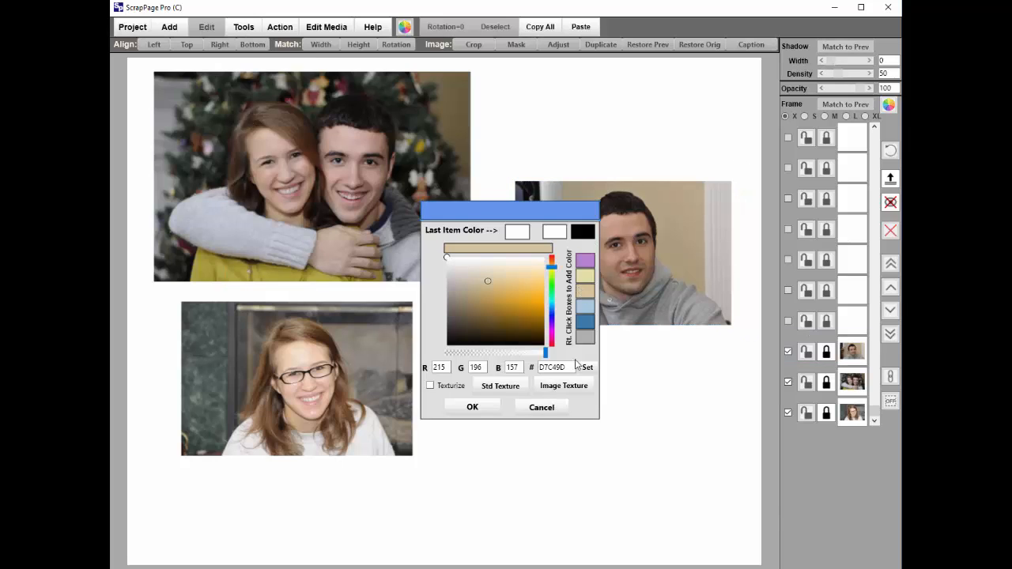
{"action": "left_click", "coordinate": [473, 407]}
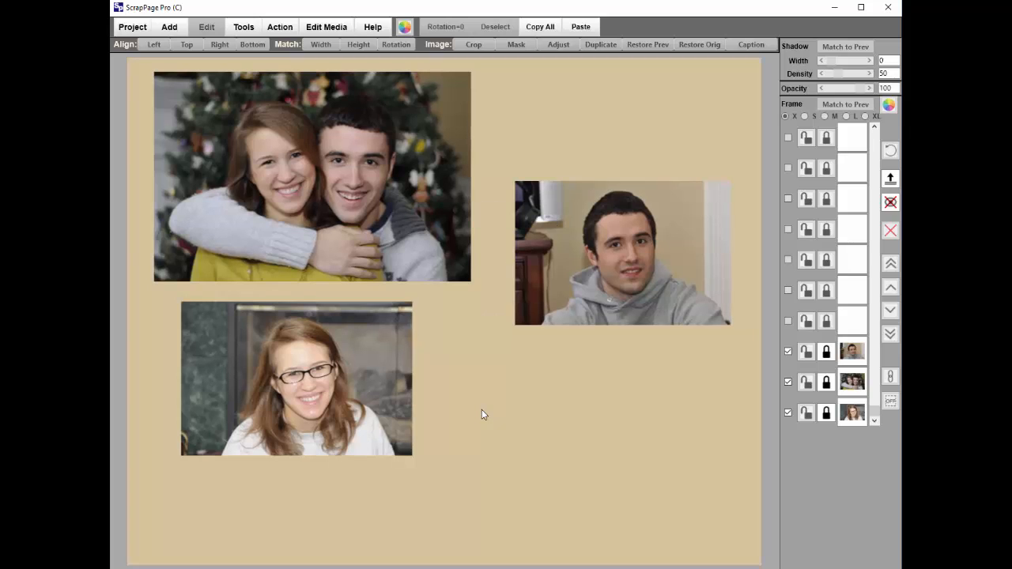
Move the woman's photo slightly down and right, and give it a medium white frame.
{"action": "left_click", "coordinate": [376, 368]}
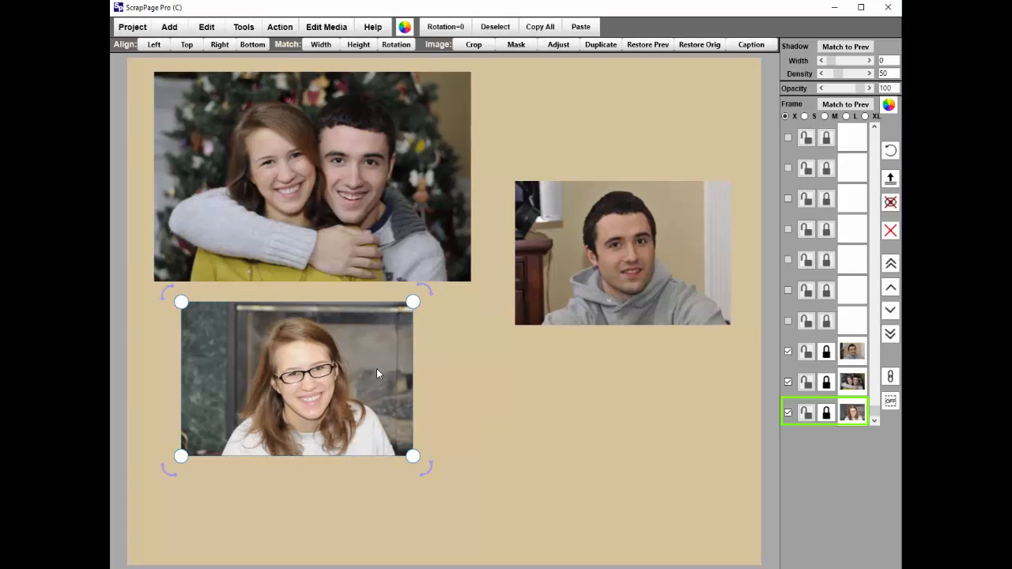
{"action": "left_click_drag", "start_coordinate": [376, 368], "coordinate": [423, 382]}
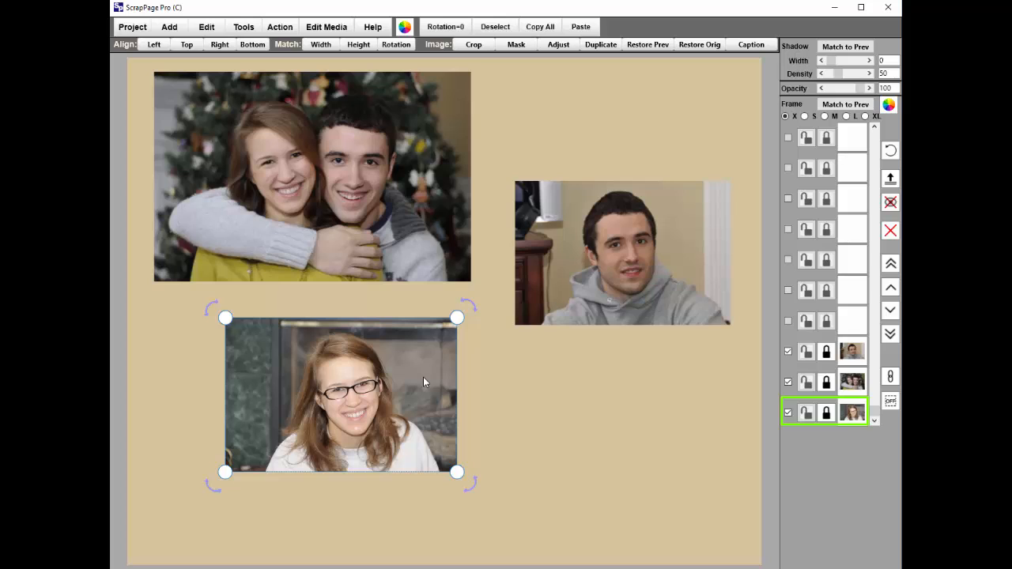
{"action": "left_click", "coordinate": [824, 116]}
{"action": "left_click", "coordinate": [888, 105]}
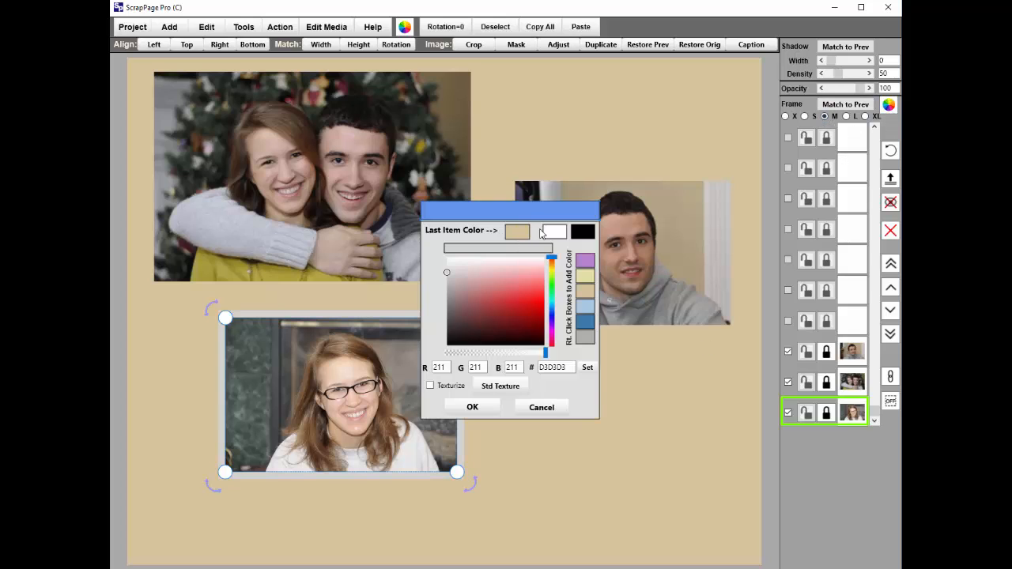
{"action": "left_click", "coordinate": [556, 232]}
{"action": "left_click", "coordinate": [488, 410]}
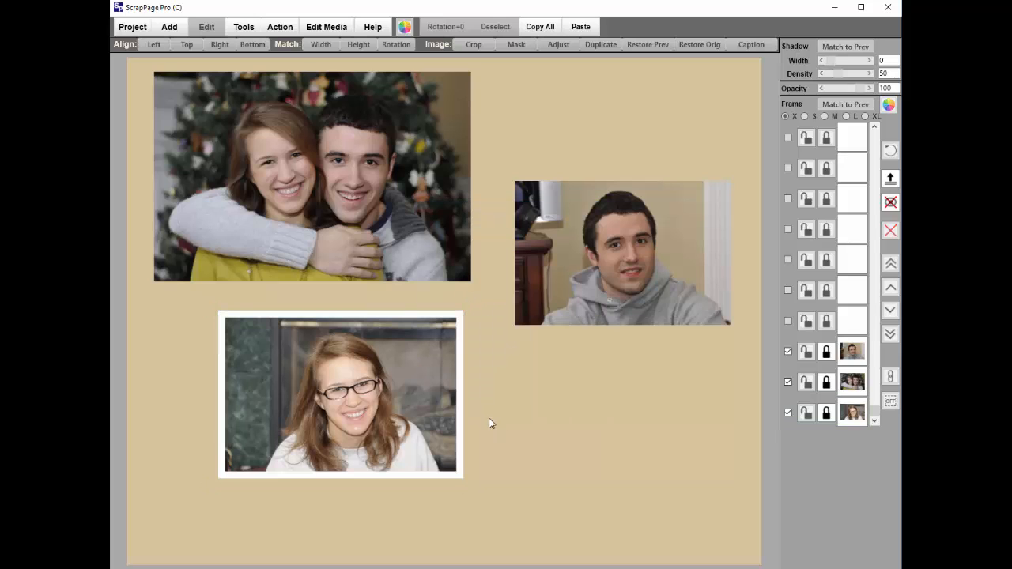
Apply the woman's medium white frame to the man's photo and the couple's photo.
{"action": "left_click", "coordinate": [370, 409]}
{"action": "left_click", "coordinate": [572, 291]}
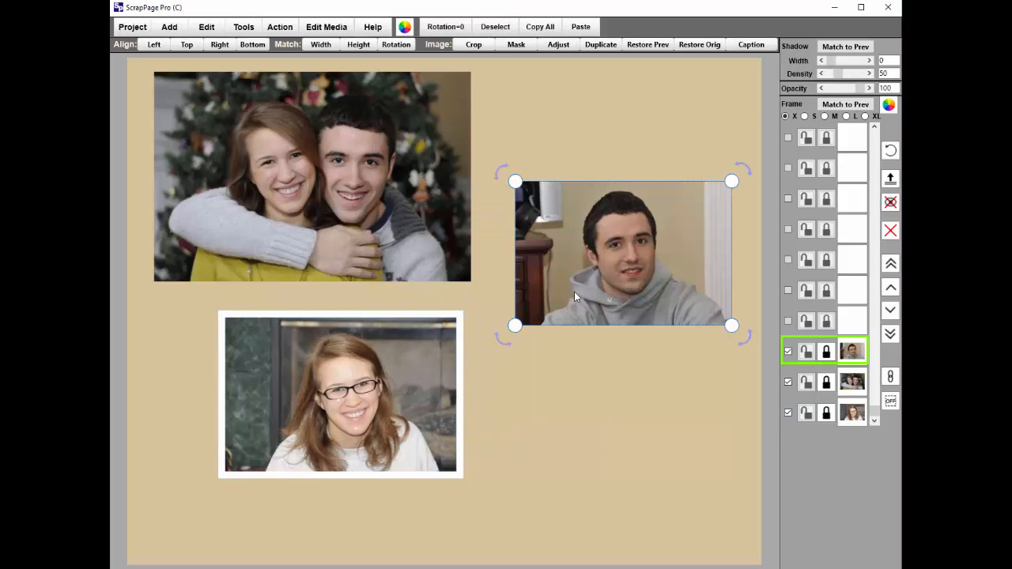
{"action": "left_click", "coordinate": [845, 115]}
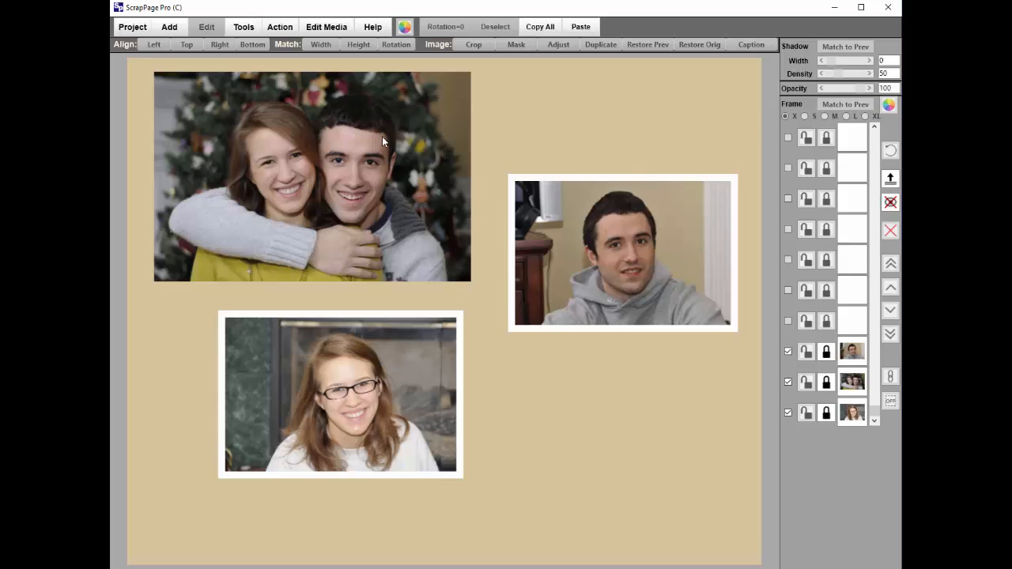
{"action": "left_click", "coordinate": [382, 140]}
{"action": "left_click", "coordinate": [845, 105]}
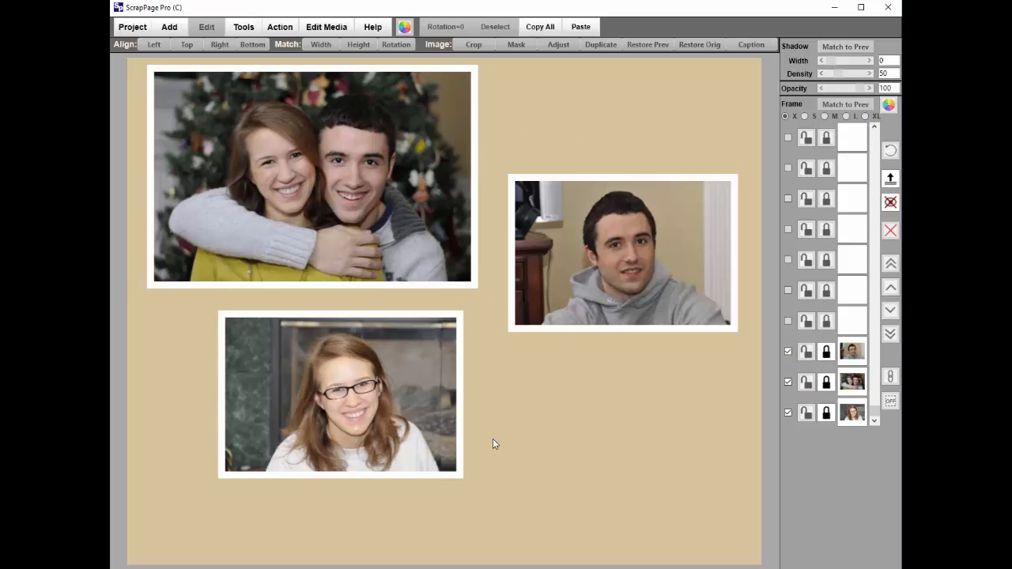
Add a shadow to the couple's photo with width 5 and density 110.
{"action": "left_click", "coordinate": [381, 254]}
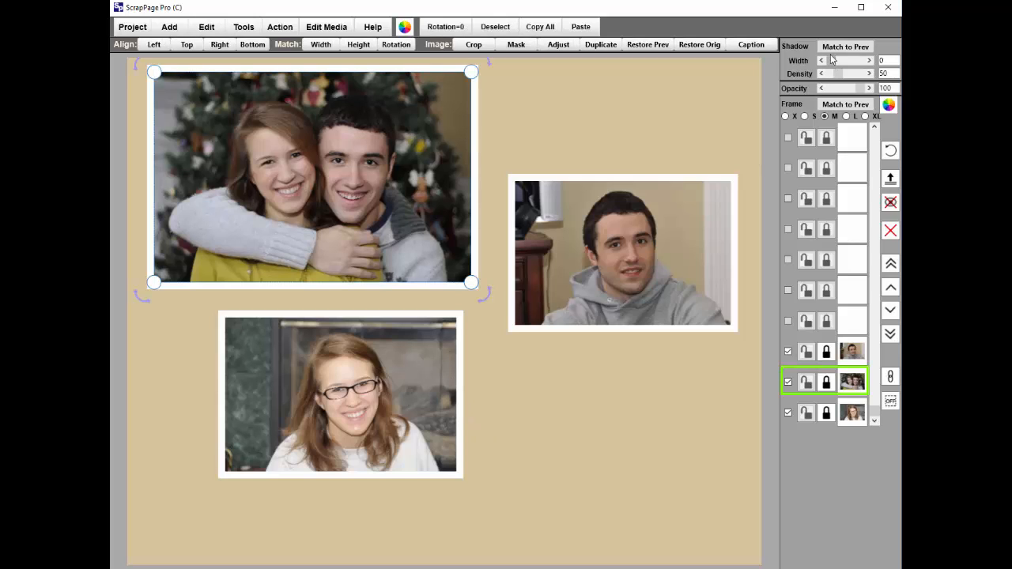
{"action": "left_click", "coordinate": [851, 73]}
{"action": "left_click", "coordinate": [852, 74]}
{"action": "left_click_drag", "start_coordinate": [832, 61], "coordinate": [847, 69]}
{"action": "left_click", "coordinate": [667, 116]}
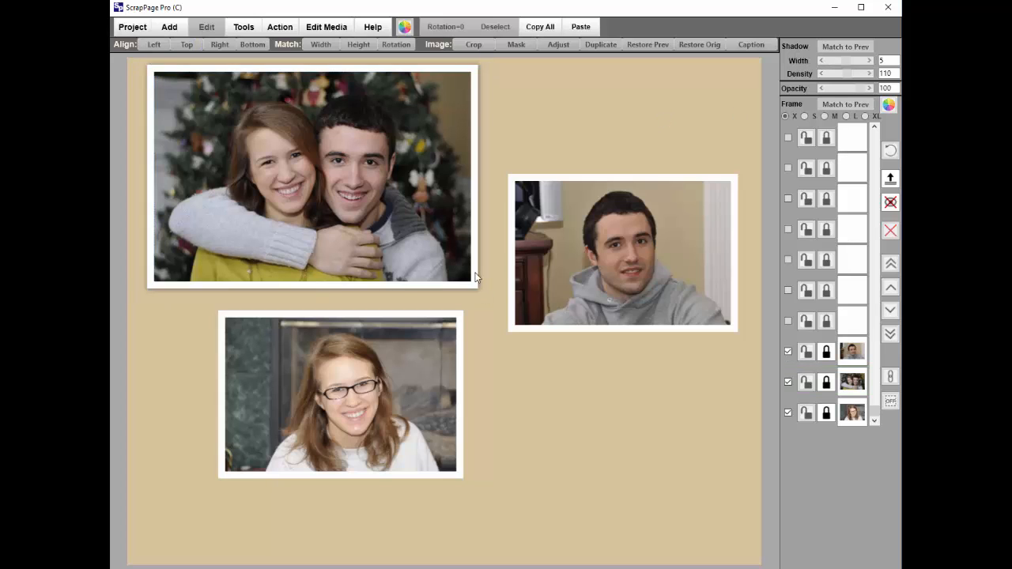
Match the man's photo and the woman's photo to the couple's photo shadow.
{"action": "left_click", "coordinate": [432, 254]}
{"action": "left_click", "coordinate": [612, 259]}
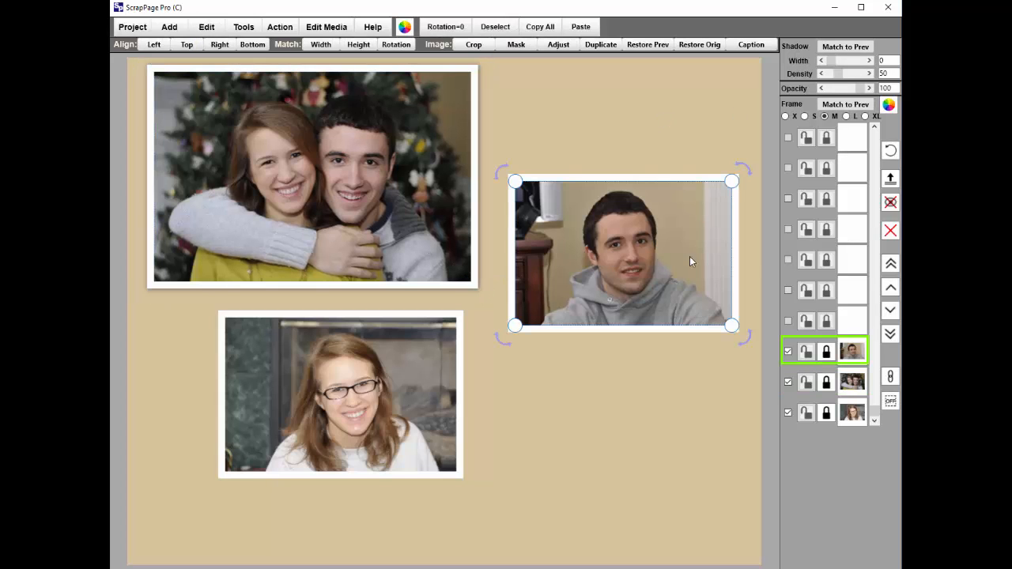
{"action": "left_click", "coordinate": [845, 47]}
{"action": "left_click", "coordinate": [474, 386]}
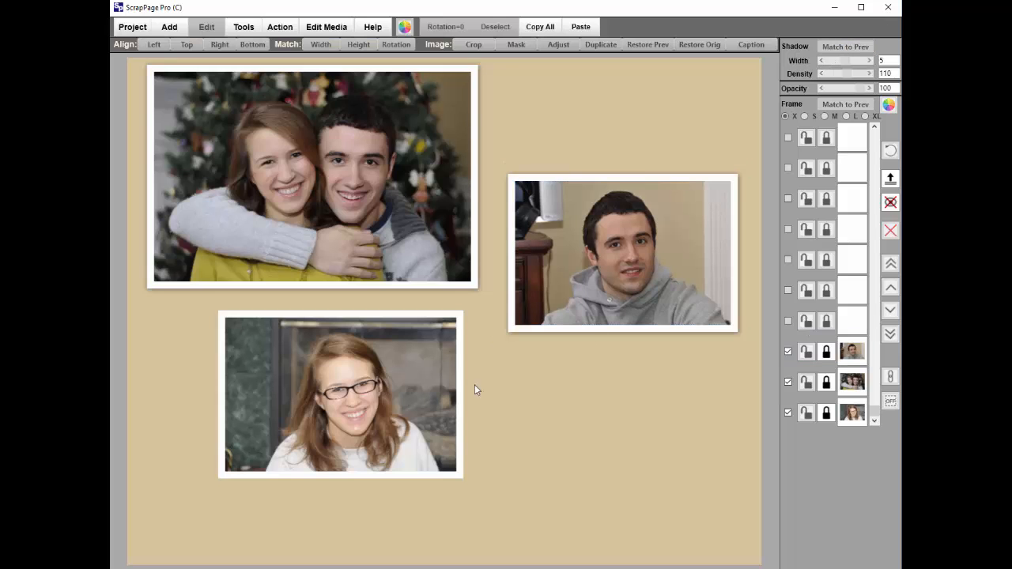
{"action": "left_click", "coordinate": [369, 403]}
{"action": "left_click", "coordinate": [840, 48]}
{"action": "left_click", "coordinate": [656, 150]}
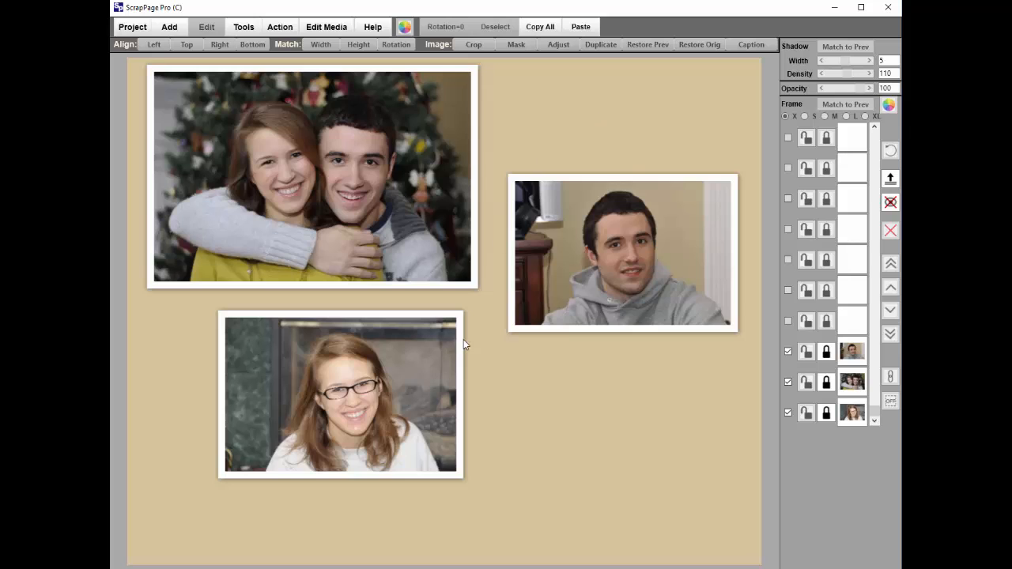
Move the woman's photo down and left, and tilt the couple's photo slightly counterclockwise.
{"action": "left_click_drag", "start_coordinate": [421, 361], "coordinate": [390, 353]}
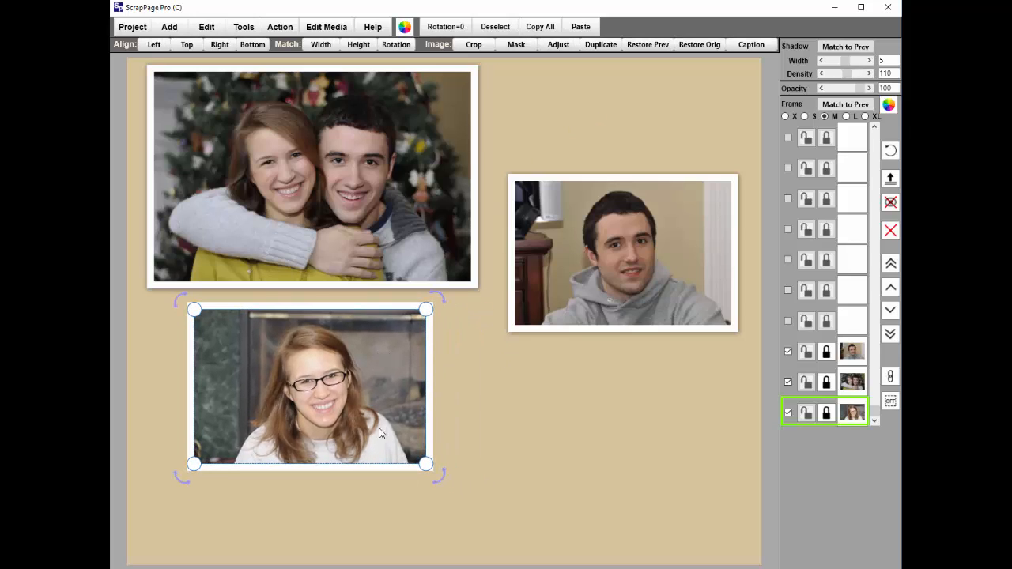
{"action": "left_click_drag", "start_coordinate": [346, 384], "coordinate": [317, 411]}
{"action": "left_click", "coordinate": [401, 213]}
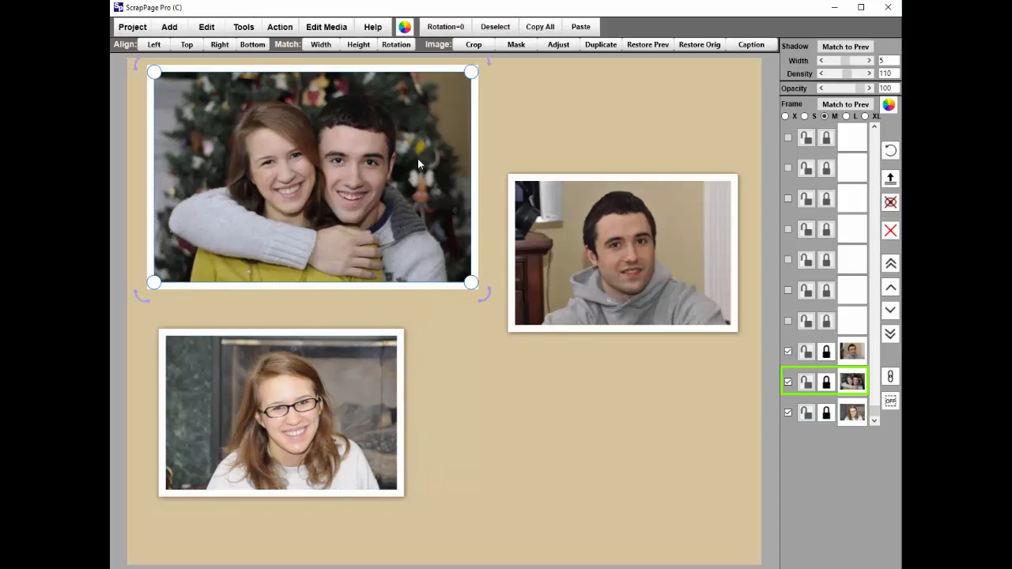
{"action": "left_click_drag", "start_coordinate": [419, 164], "coordinate": [422, 216]}
{"action": "left_click_drag", "start_coordinate": [386, 264], "coordinate": [390, 222]}
{"action": "left_click_drag", "start_coordinate": [491, 308], "coordinate": [484, 275]}
Enlarge the couple's photo and place it in the upper part of the page, overlapping the woman's photo.
{"action": "left_click_drag", "start_coordinate": [416, 255], "coordinate": [508, 403]}
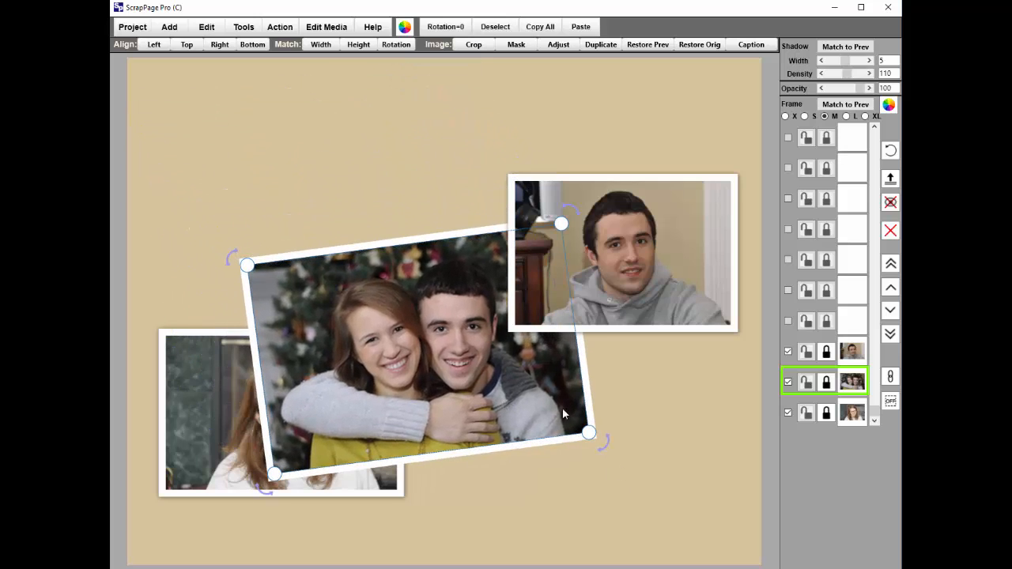
{"action": "left_click_drag", "start_coordinate": [592, 435], "coordinate": [652, 465]}
{"action": "left_click_drag", "start_coordinate": [500, 374], "coordinate": [437, 232]}
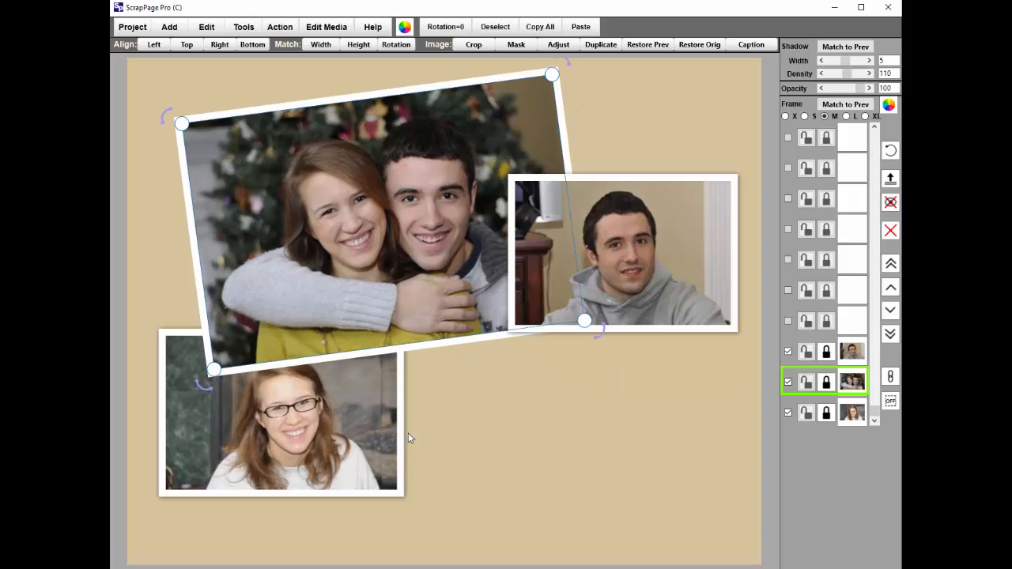
Tilt the man's and woman's photos clockwise, placing the man's photo over the lower-right corner of the couple's photo.
{"action": "left_click", "coordinate": [337, 424]}
{"action": "left_click", "coordinate": [674, 262]}
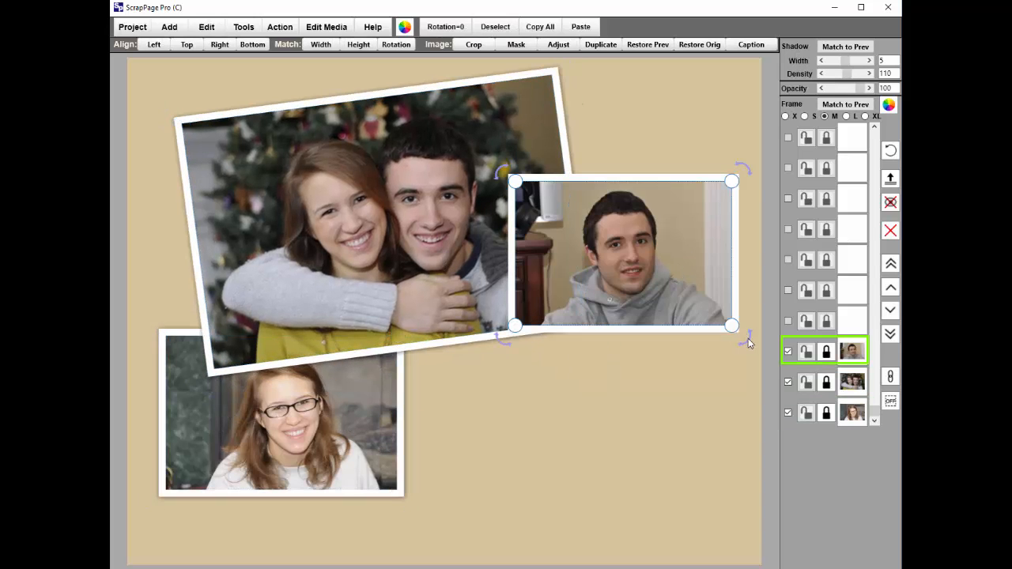
{"action": "left_click_drag", "start_coordinate": [747, 340], "coordinate": [719, 367]}
{"action": "left_click_drag", "start_coordinate": [605, 289], "coordinate": [587, 399]}
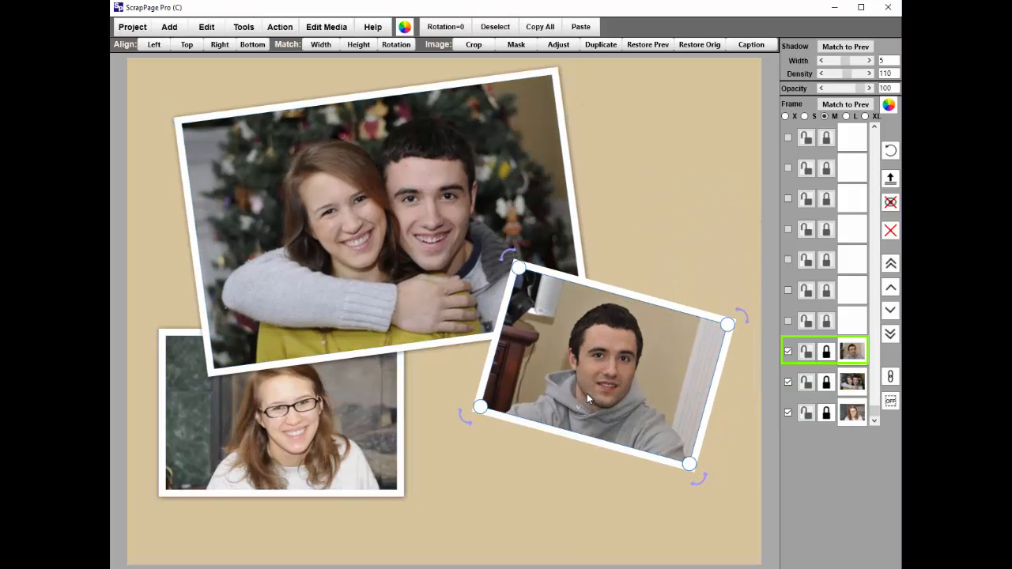
{"action": "left_click", "coordinate": [376, 404]}
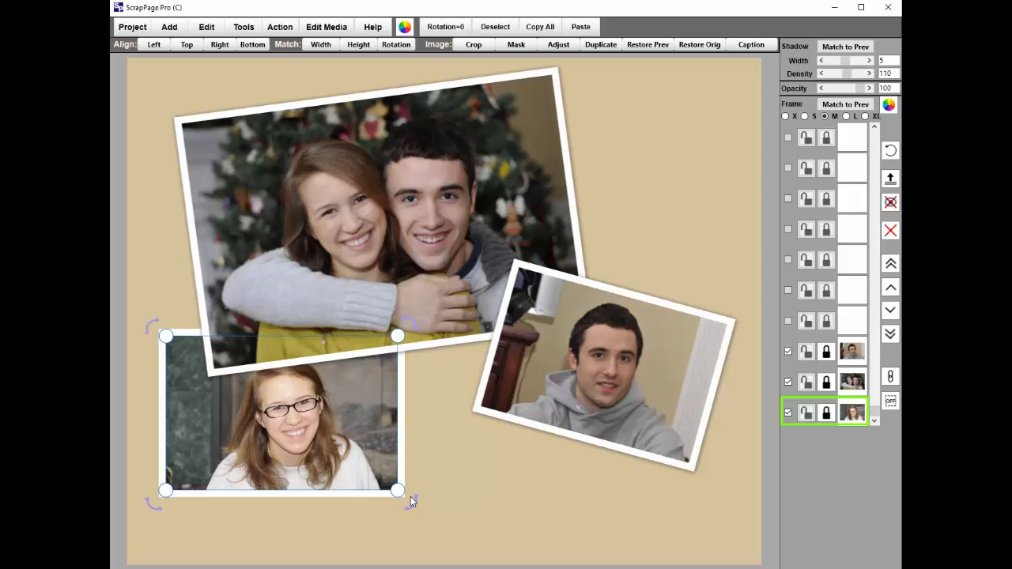
{"action": "left_click_drag", "start_coordinate": [410, 496], "coordinate": [383, 531]}
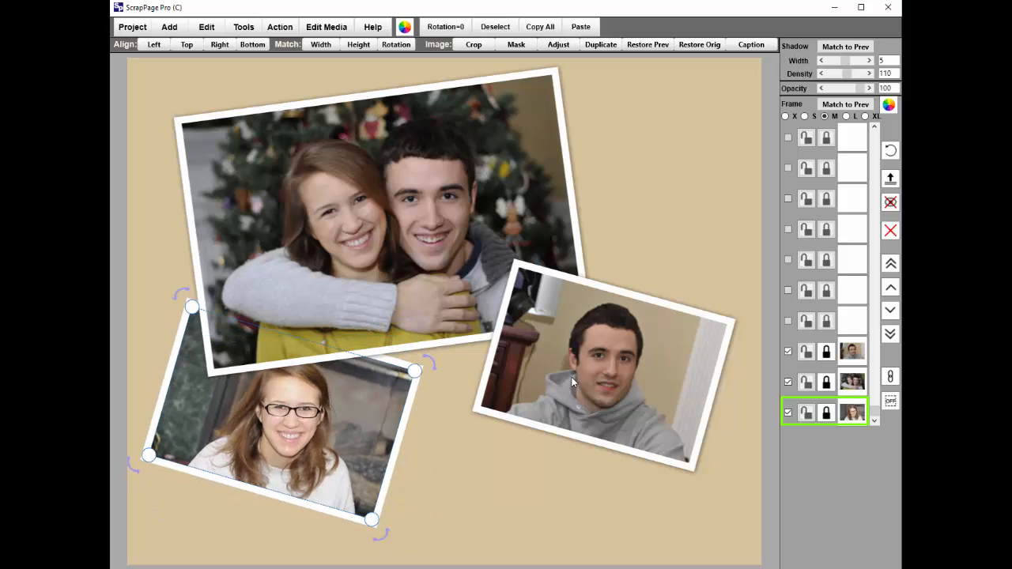
Shift the couple's photo up and left and straighten it, and move the man's photo to the lower right of the page.
{"action": "left_click", "coordinate": [557, 358]}
{"action": "left_click_drag", "start_coordinate": [606, 346], "coordinate": [569, 353]}
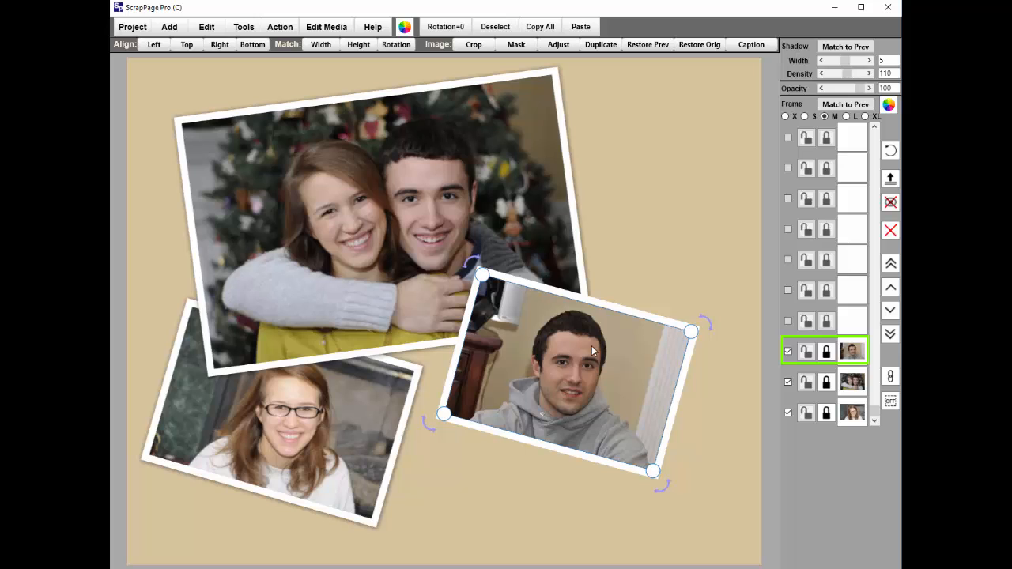
{"action": "left_click", "coordinate": [452, 179]}
{"action": "left_click_drag", "start_coordinate": [439, 175], "coordinate": [407, 168]}
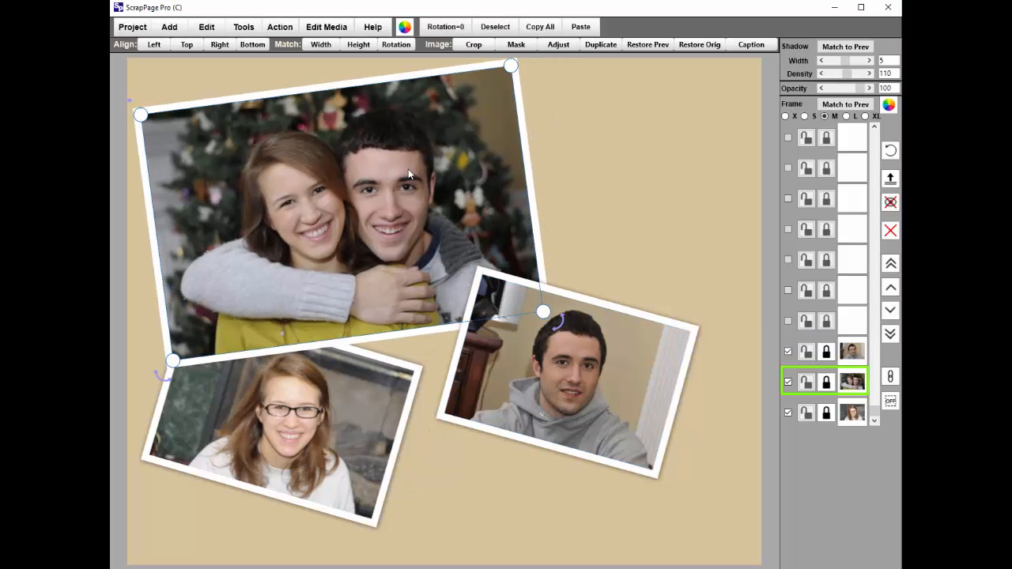
{"action": "left_click_drag", "start_coordinate": [572, 326], "coordinate": [600, 379]}
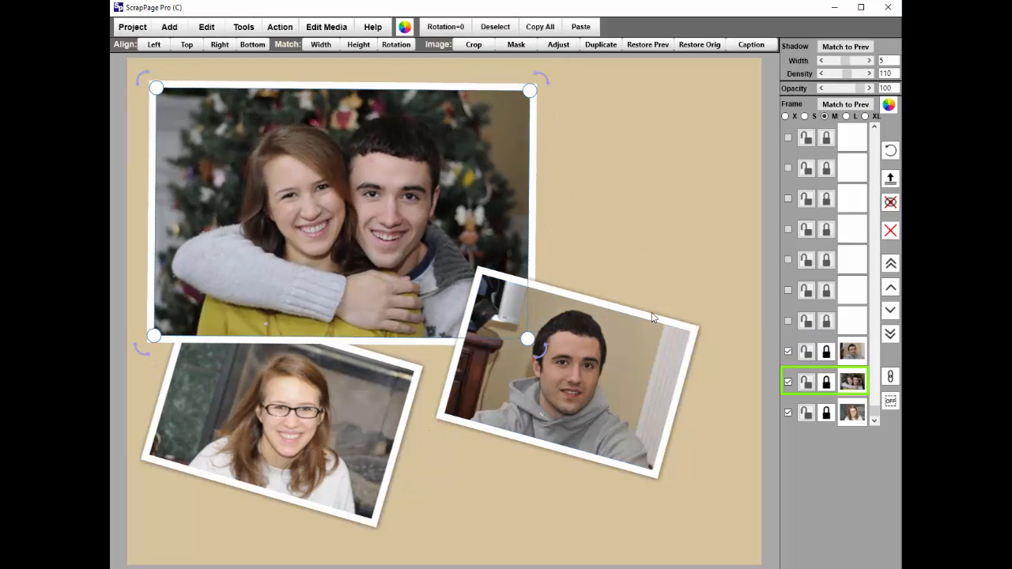
{"action": "left_click", "coordinate": [595, 359]}
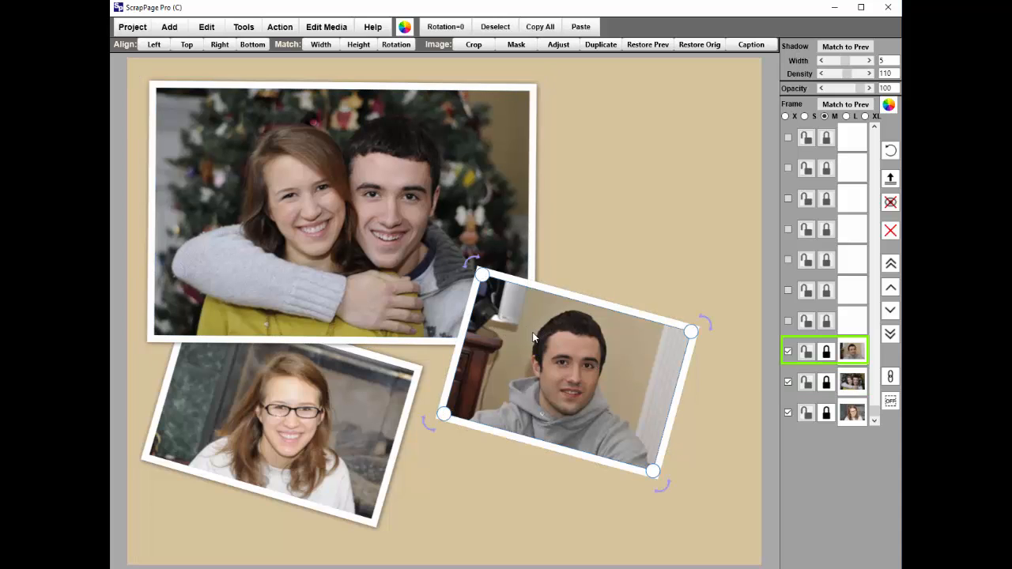
{"action": "left_click_drag", "start_coordinate": [534, 337], "coordinate": [585, 389]}
Add the caption "The kids at Christmas - 2012" to the couple's photo.
{"action": "left_click", "coordinate": [451, 223]}
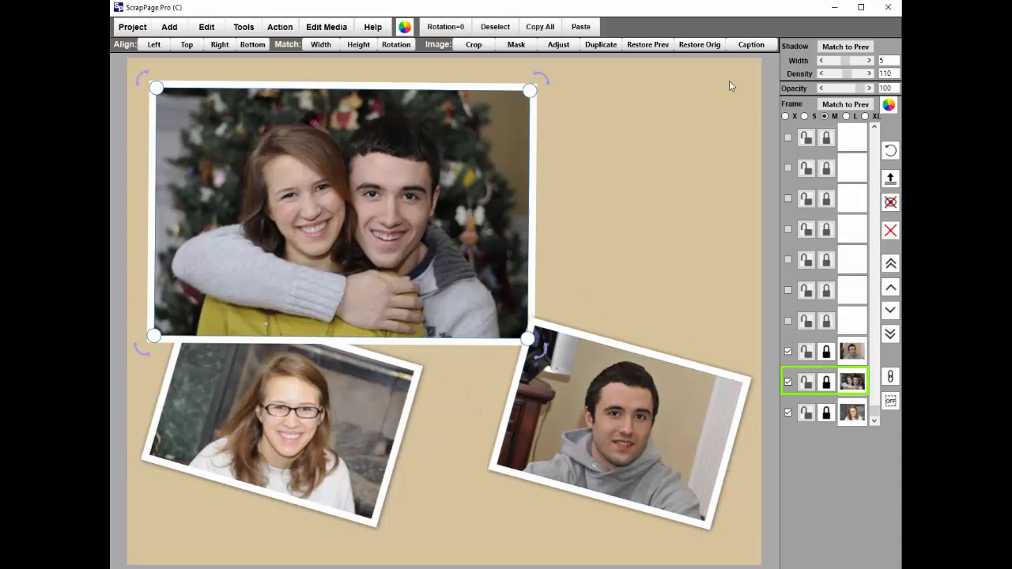
{"action": "left_click", "coordinate": [747, 45]}
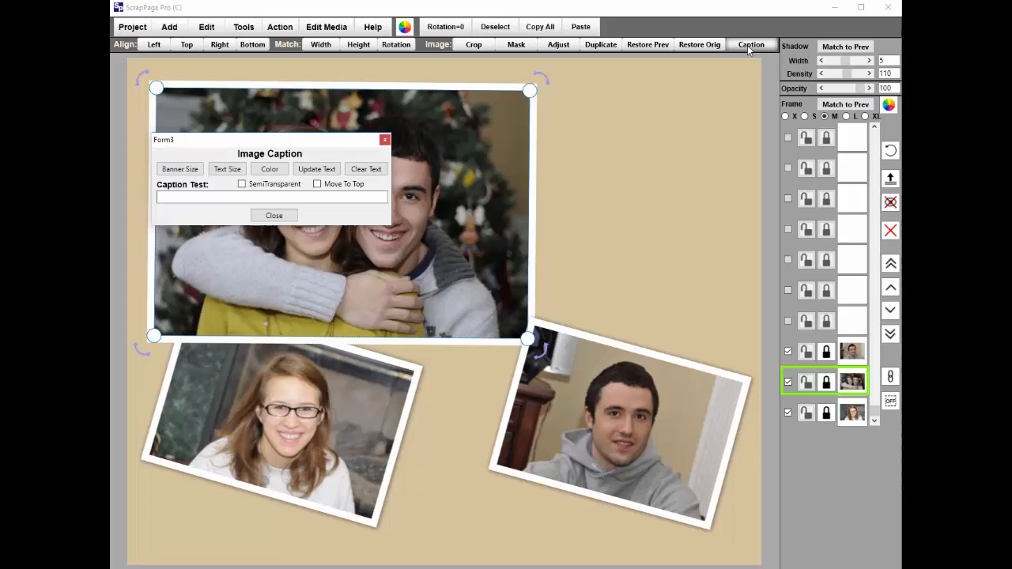
{"action": "left_click", "coordinate": [252, 199]}
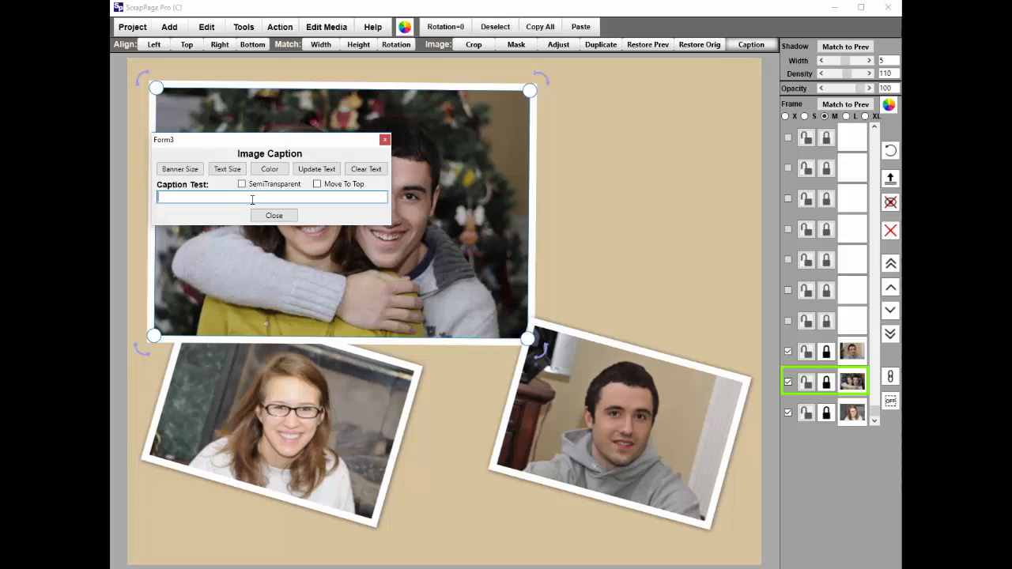
{"action": "type", "text": "The kid"}
{"action": "type", "text": "s at Christmas"}
{"action": "type", "text": " - 21"}
{"action": "type", "text": "0"}
{"action": "type", "text": "12"}
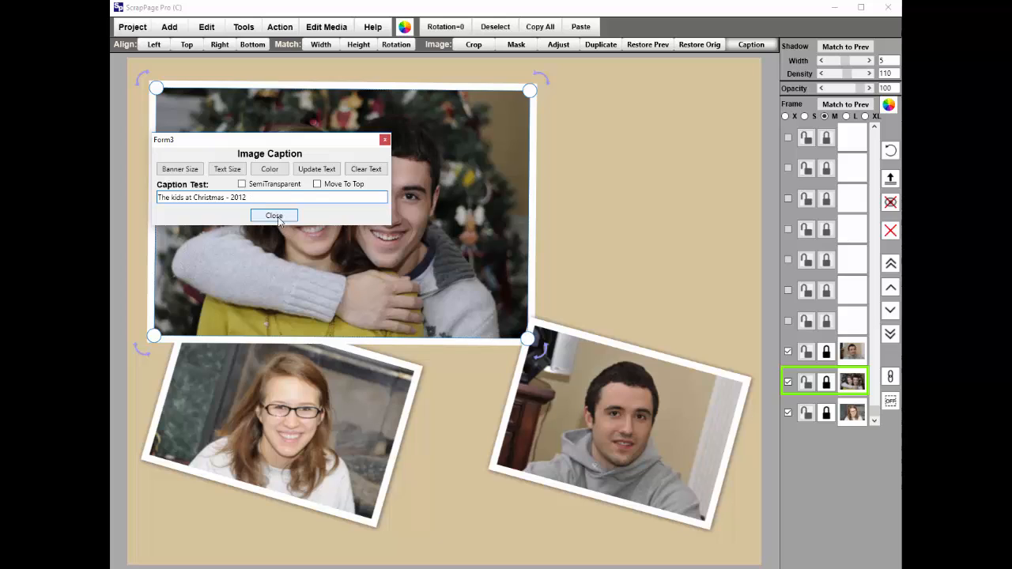
{"action": "left_click", "coordinate": [317, 169]}
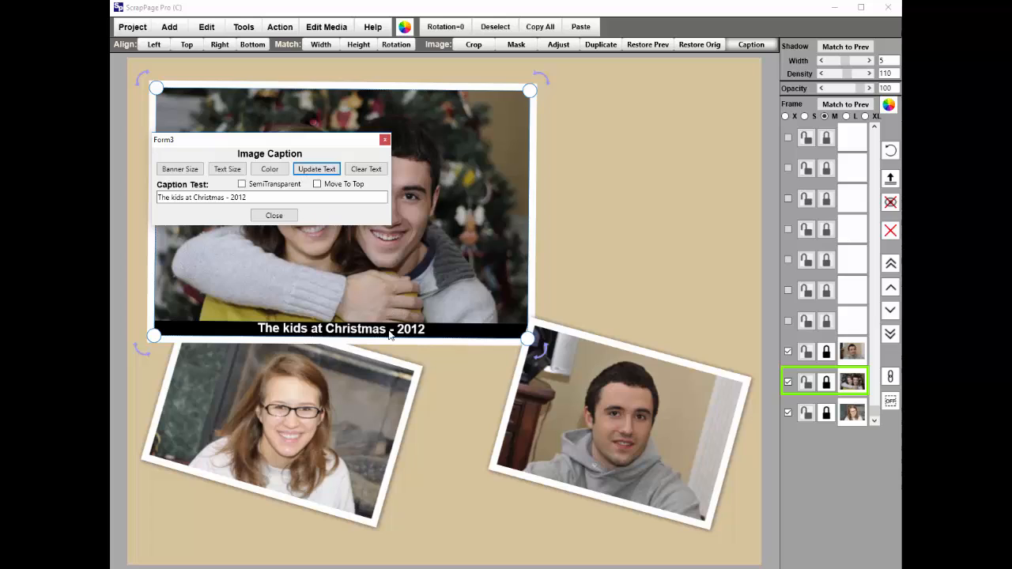
Cycle the caption's color scheme to white text on a dark green banner.
{"action": "left_click", "coordinate": [271, 171]}
{"action": "left_click", "coordinate": [270, 170]}
{"action": "left_click", "coordinate": [270, 170]}
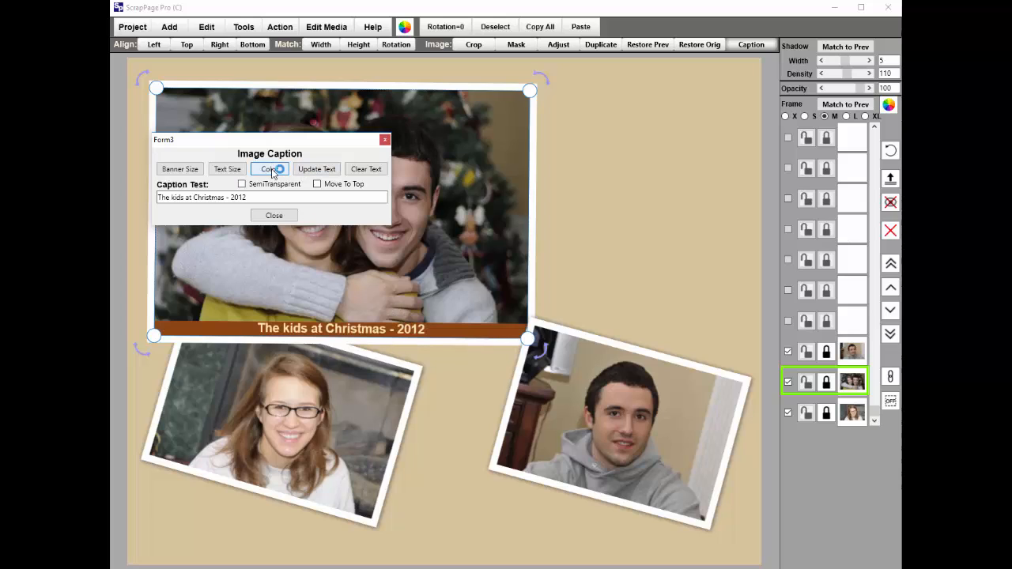
{"action": "left_click", "coordinate": [270, 169]}
{"action": "left_click", "coordinate": [271, 170]}
{"action": "left_click", "coordinate": [270, 170]}
{"action": "left_click", "coordinate": [270, 170]}
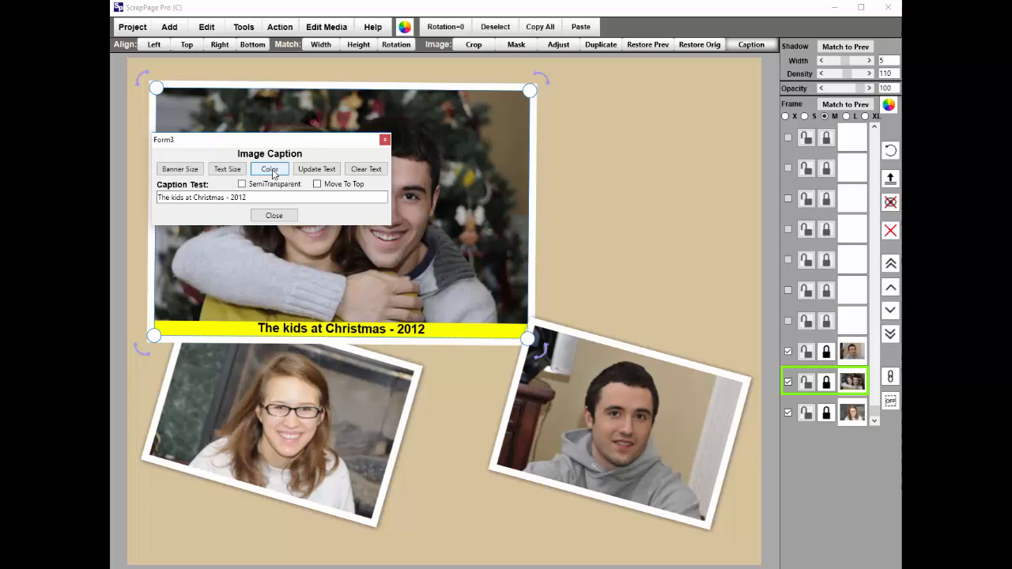
{"action": "left_click", "coordinate": [270, 169]}
{"action": "left_click", "coordinate": [271, 170]}
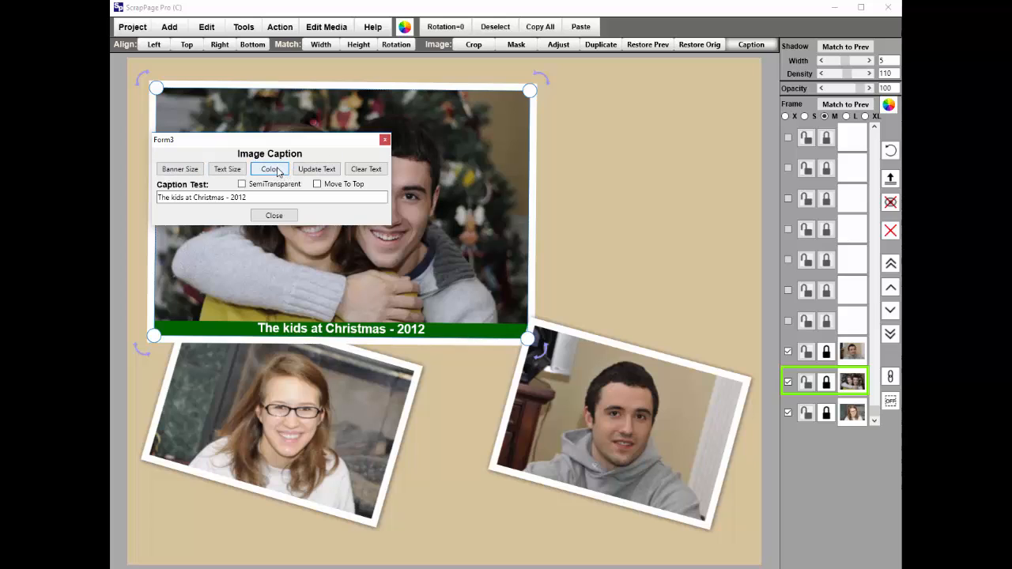
Make the caption banner semi-transparent, and try it at the top of the photo before returning it to the bottom.
{"action": "left_click", "coordinate": [241, 184]}
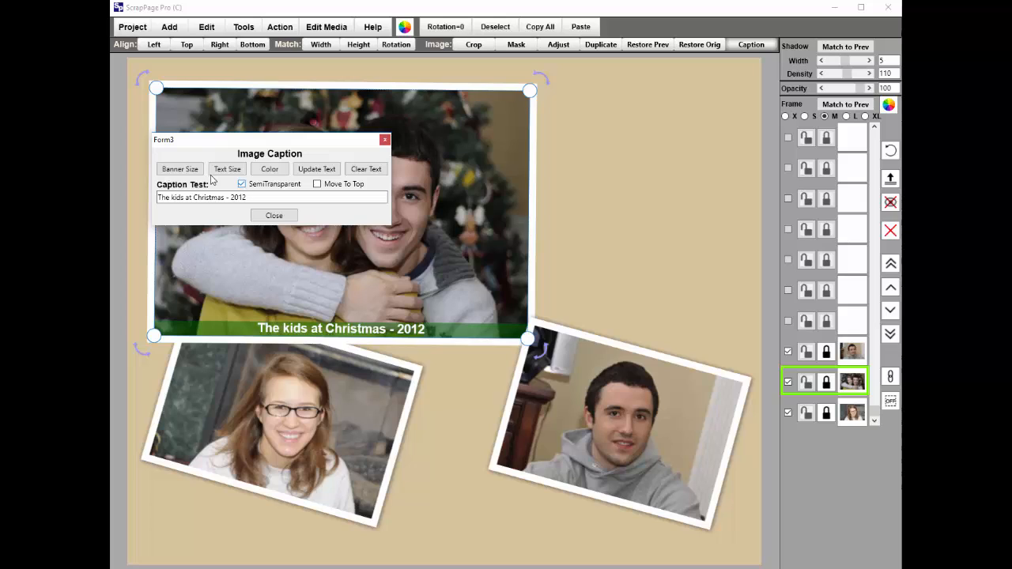
{"action": "left_click", "coordinate": [317, 183]}
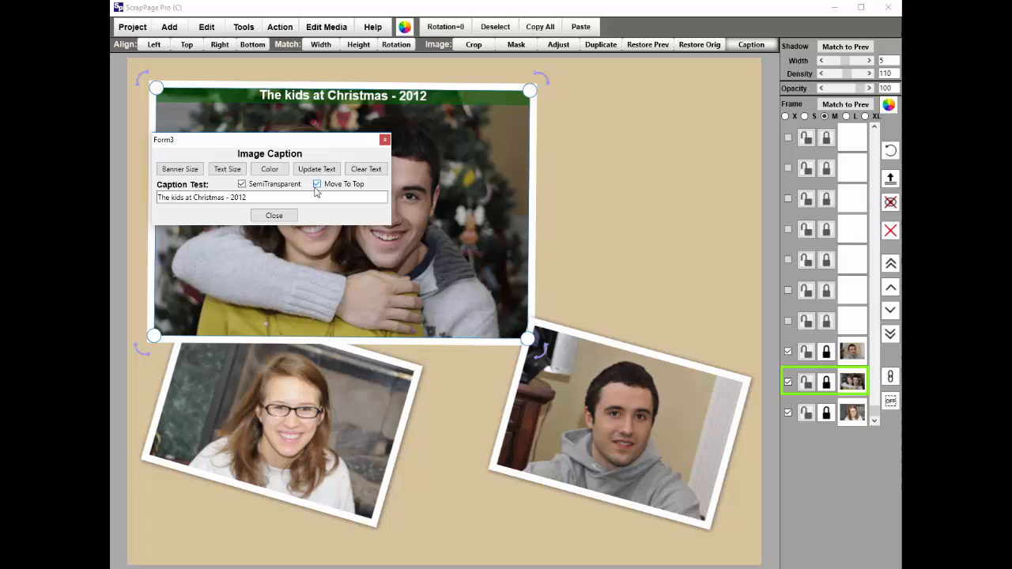
{"action": "left_click", "coordinate": [317, 185]}
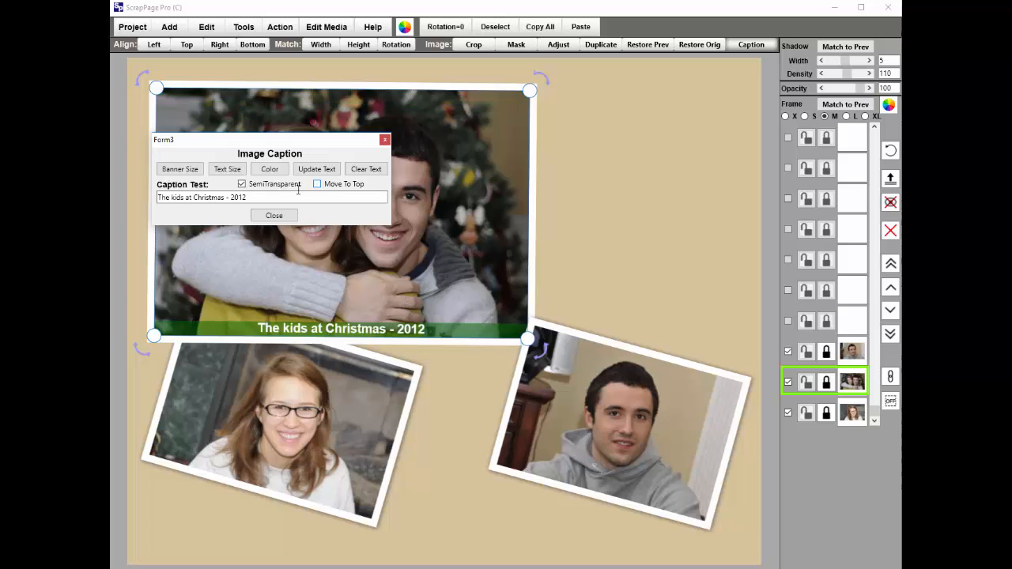
Cycle the couple's caption through its banner sizes back to the small one, and turn off the banner's semi-transparency.
{"action": "left_click", "coordinate": [176, 172]}
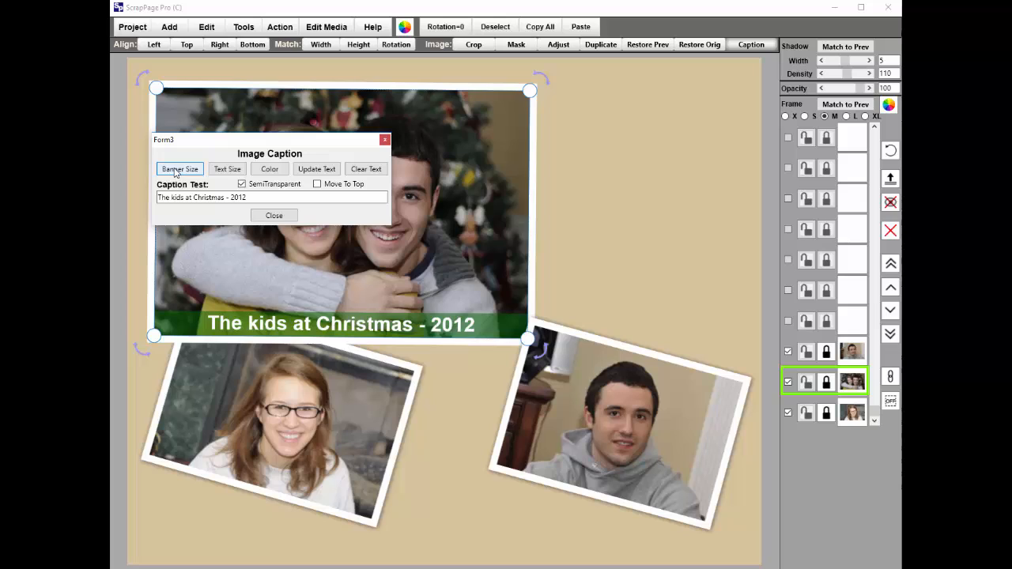
{"action": "left_click", "coordinate": [175, 171]}
{"action": "left_click", "coordinate": [175, 171]}
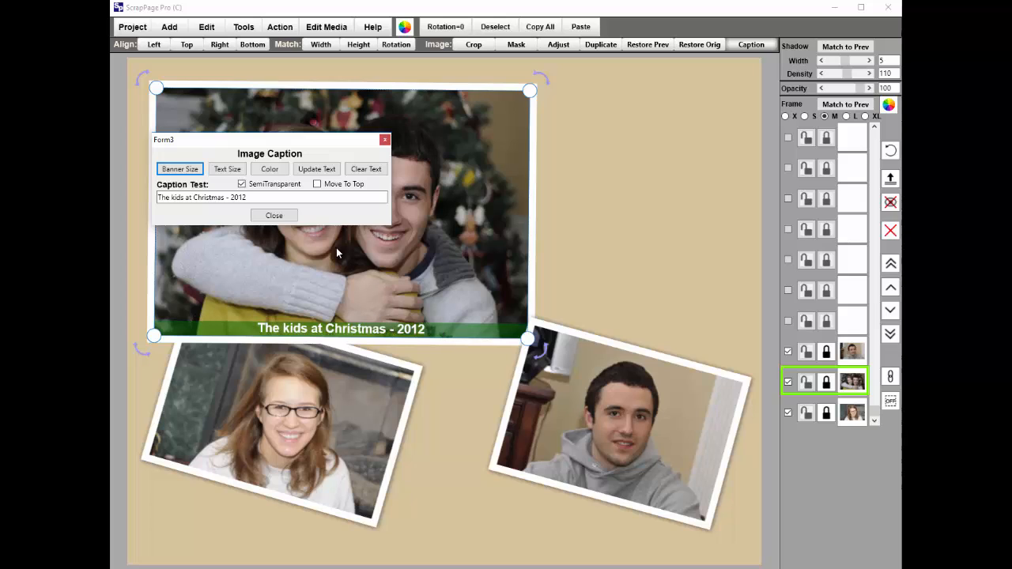
{"action": "left_click", "coordinate": [242, 183]}
{"action": "left_click", "coordinate": [277, 216]}
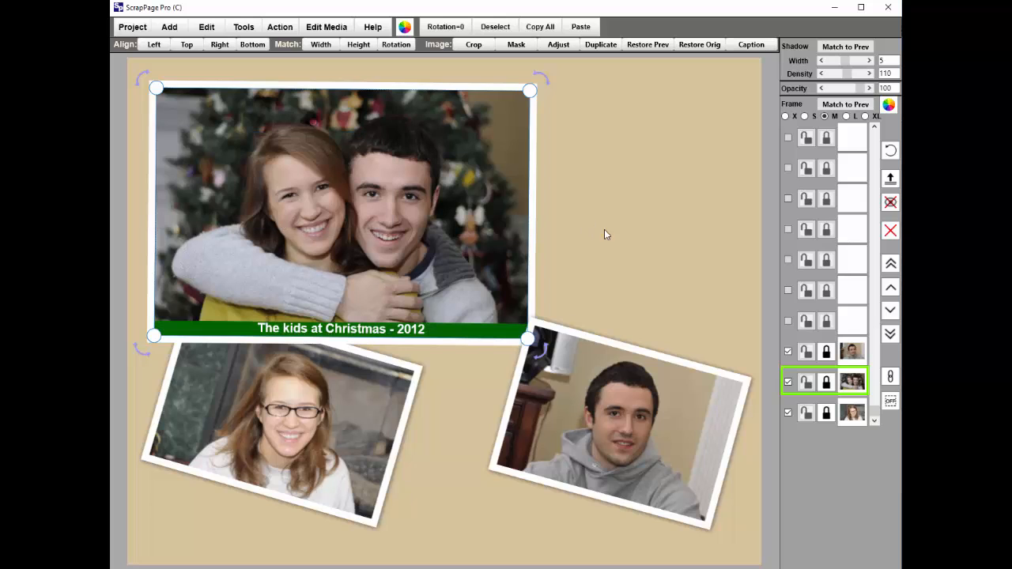
{"action": "left_click", "coordinate": [710, 302]}
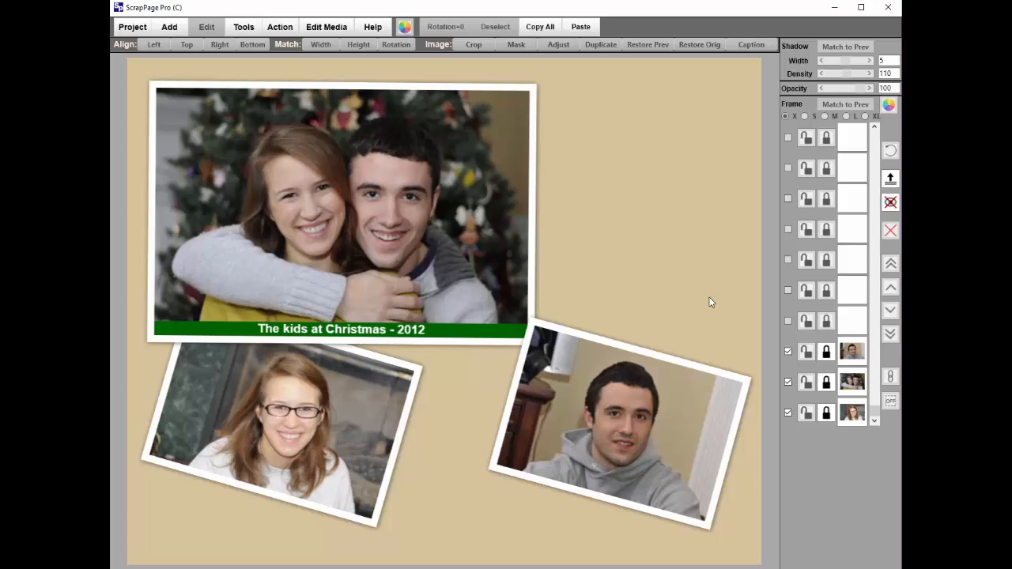
Caption the man's photo with his first name in light text on a brown banner, using a larger banner size.
{"action": "left_click", "coordinate": [629, 422]}
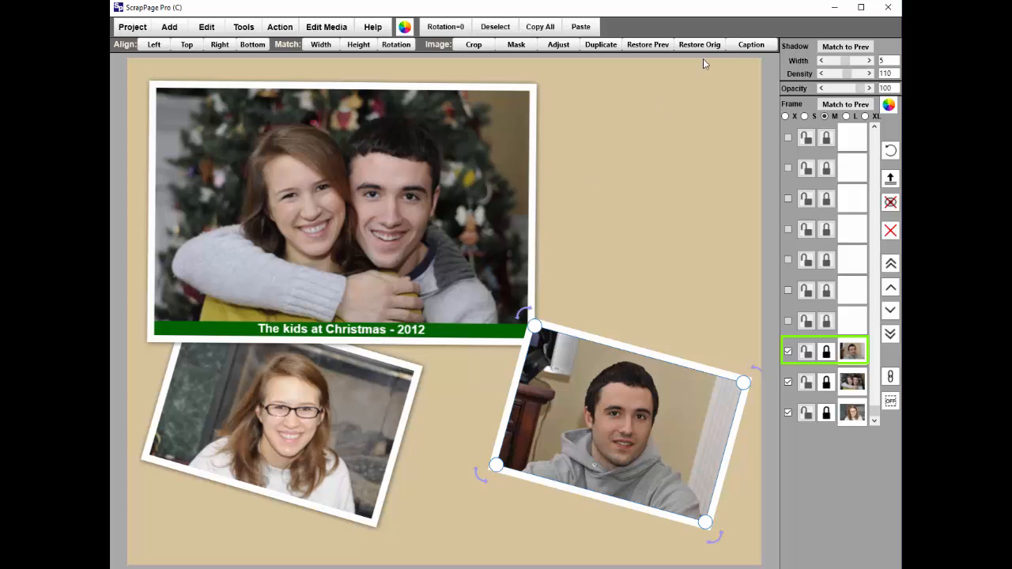
{"action": "left_click", "coordinate": [743, 45]}
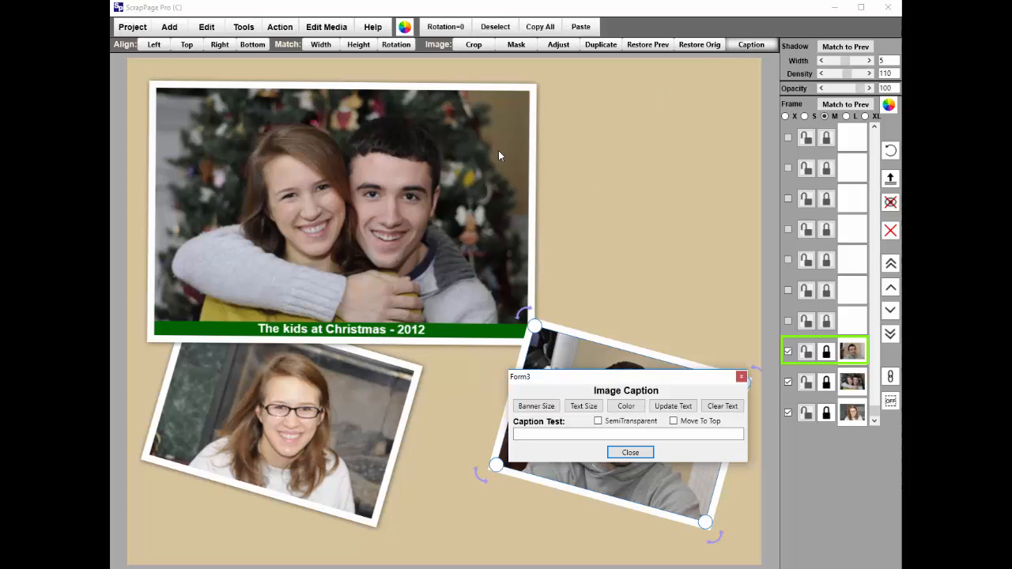
{"action": "left_click", "coordinate": [588, 435]}
{"action": "type", "text": "Kyle"}
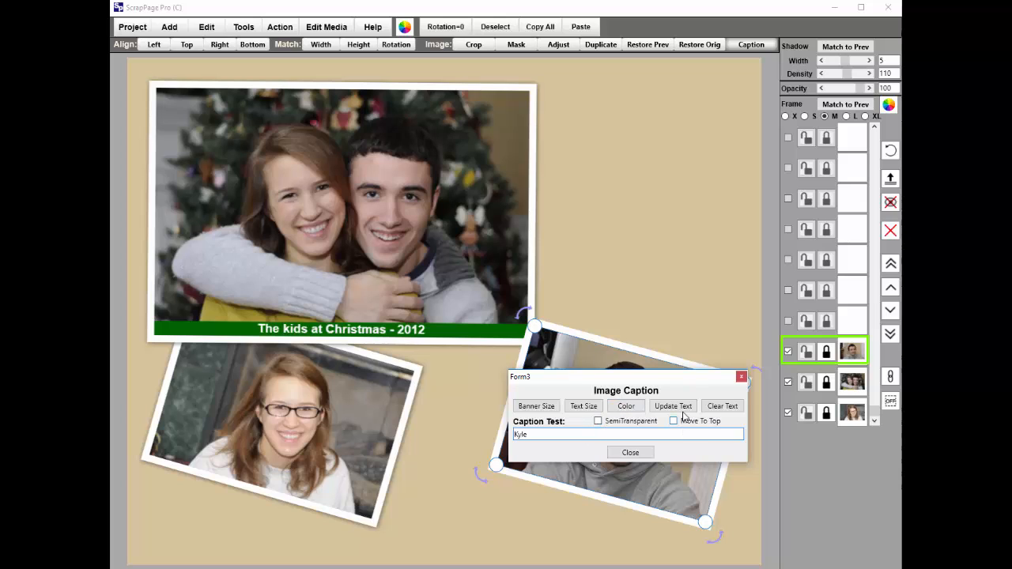
{"action": "left_click", "coordinate": [621, 410]}
{"action": "left_click", "coordinate": [622, 409]}
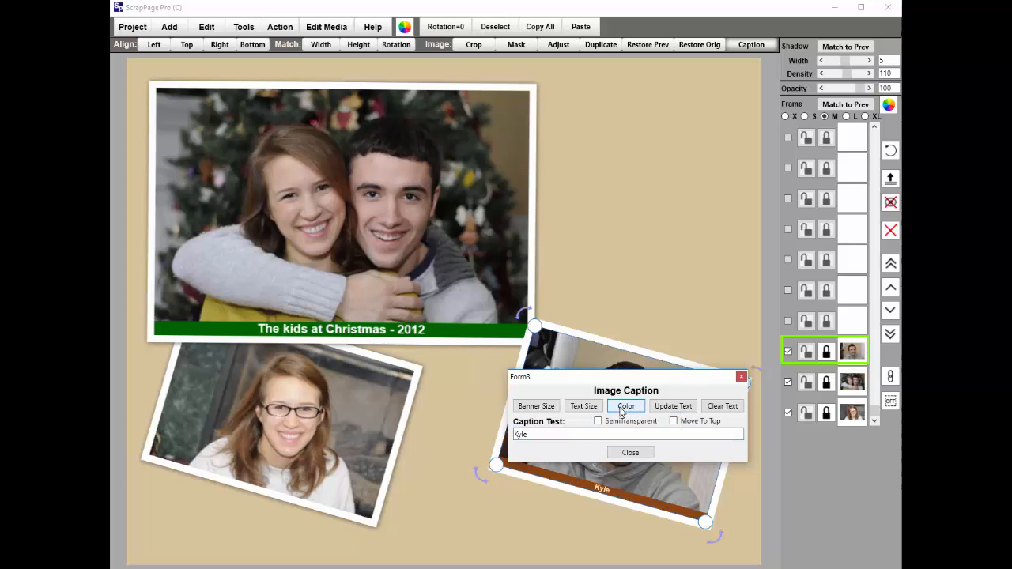
{"action": "left_click", "coordinate": [542, 408]}
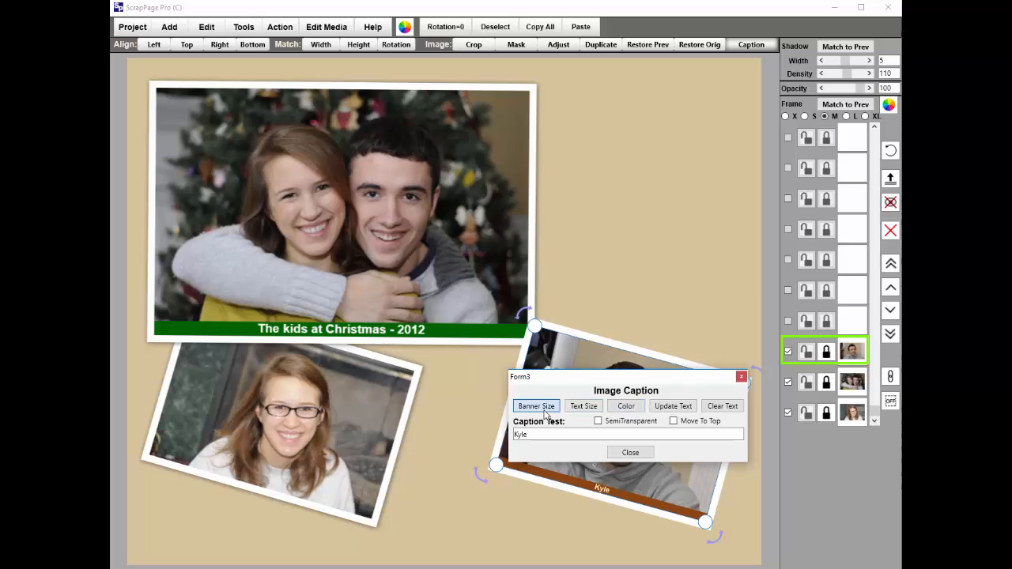
{"action": "left_click", "coordinate": [630, 453]}
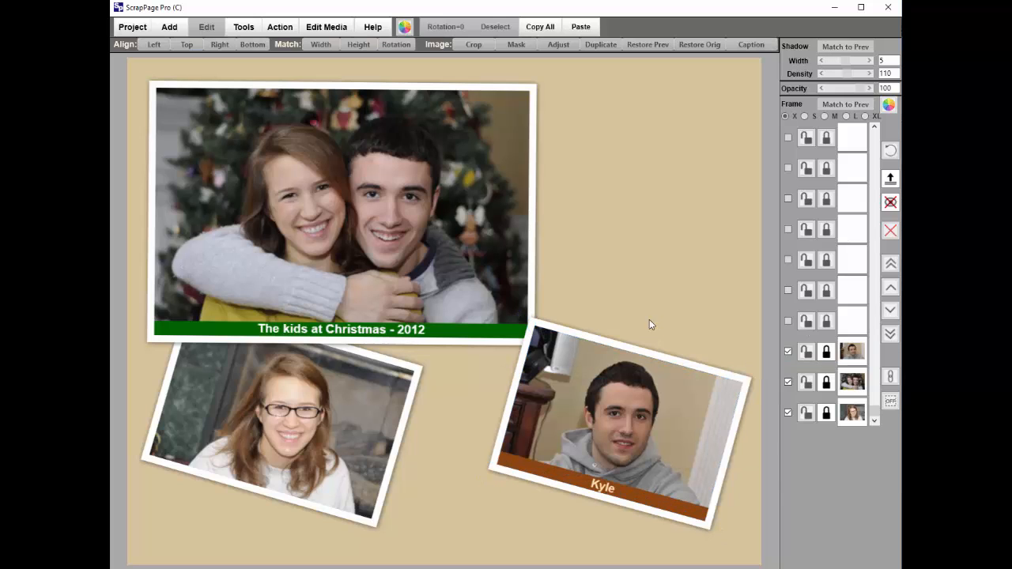
Try the man's photo over the couple's photo before returning it to the lower right, and tilt the woman's photo slightly counter-clockwise.
{"action": "left_click_drag", "start_coordinate": [620, 382], "coordinate": [588, 212]}
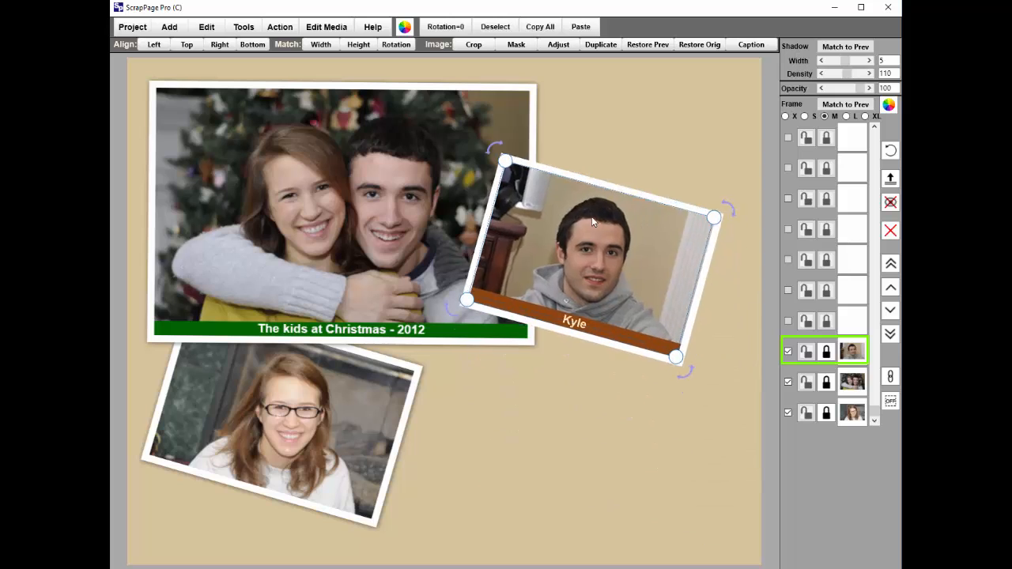
{"action": "left_click", "coordinate": [344, 422]}
{"action": "left_click_drag", "start_coordinate": [434, 365], "coordinate": [397, 314]}
{"action": "left_click", "coordinate": [545, 430]}
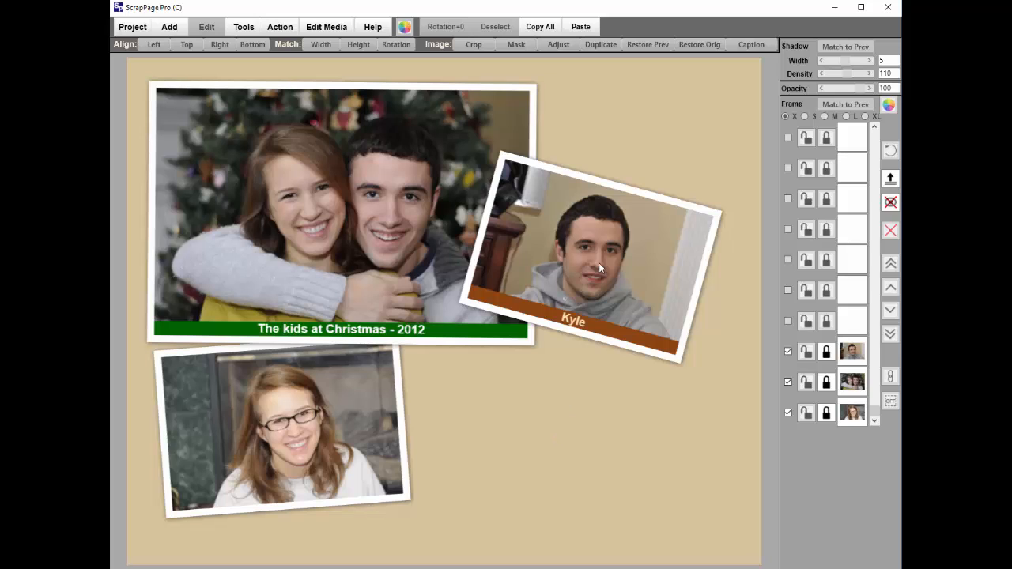
{"action": "left_click_drag", "start_coordinate": [601, 291], "coordinate": [617, 459]}
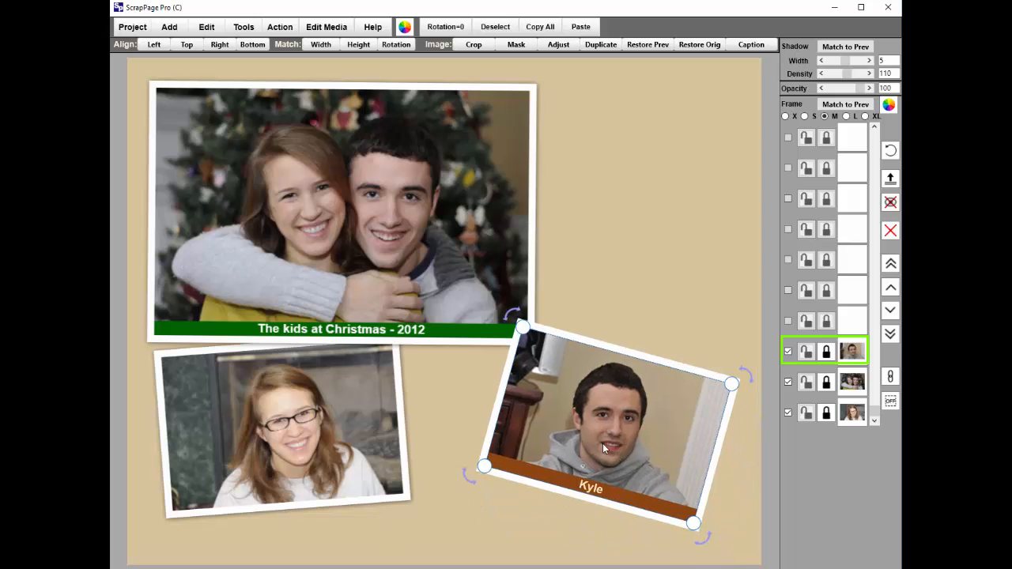
Move the couple's photo down the page and the woman's photo to the right side, partly behind the man's photo.
{"action": "left_click", "coordinate": [418, 284]}
{"action": "left_click_drag", "start_coordinate": [418, 283], "coordinate": [409, 345]}
{"action": "left_click", "coordinate": [341, 485]}
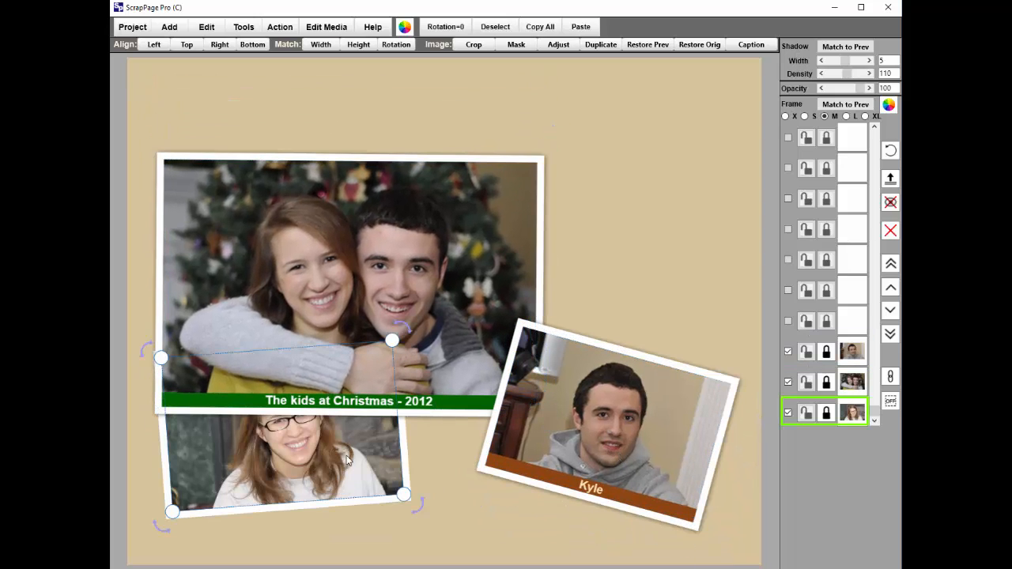
{"action": "left_click_drag", "start_coordinate": [346, 458], "coordinate": [706, 294]}
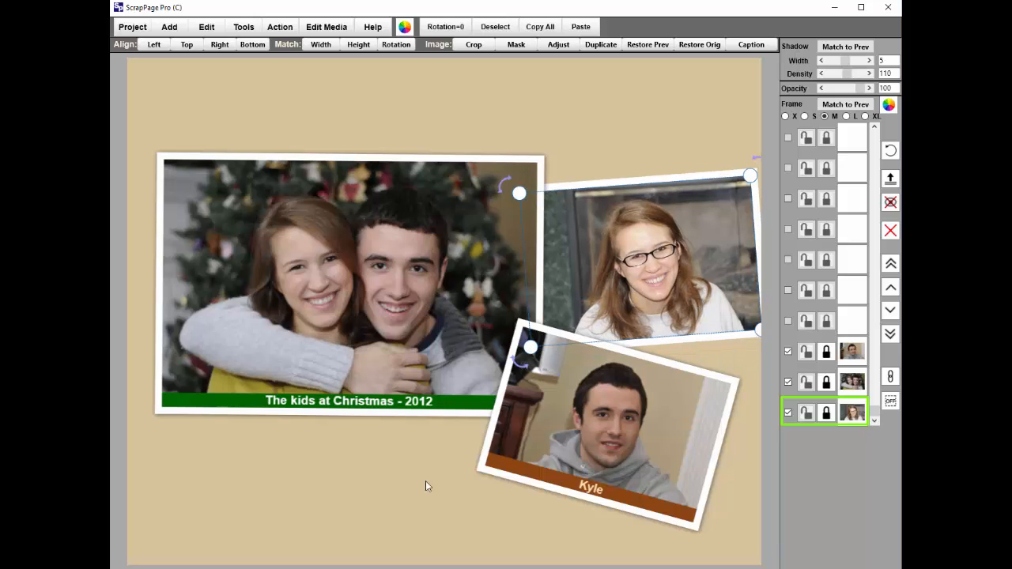
{"action": "left_click", "coordinate": [359, 534]}
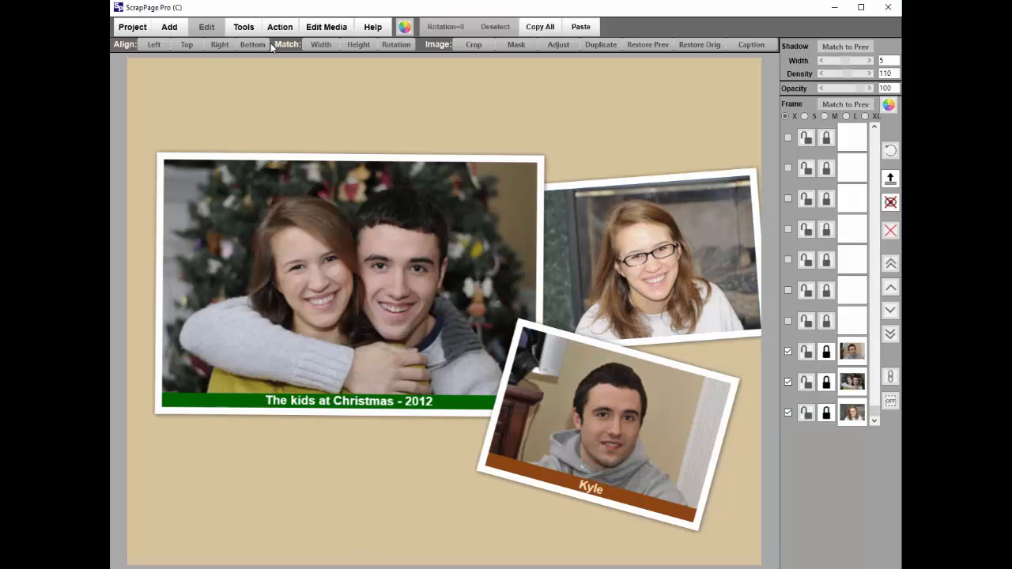
Add a text box with the title "Merry Christmas" across the top of the page and auto-size its text.
{"action": "left_click", "coordinate": [181, 30]}
{"action": "left_click", "coordinate": [172, 76]}
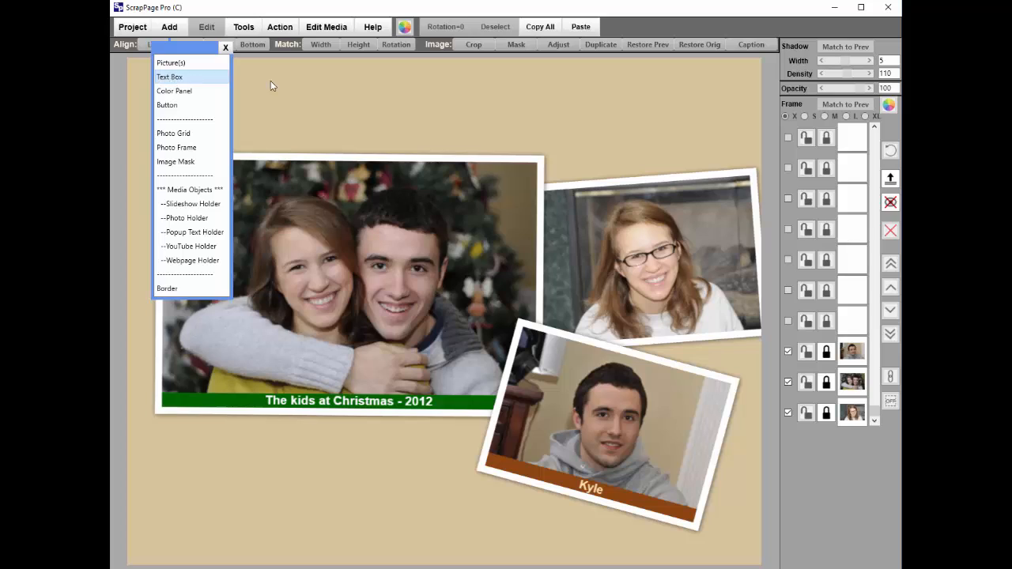
{"action": "left_click", "coordinate": [503, 197]}
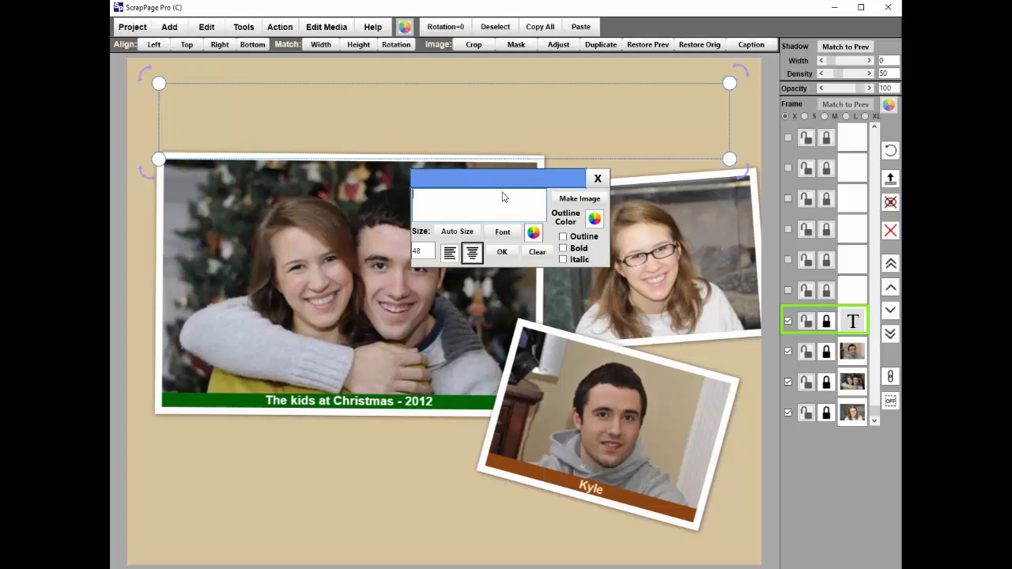
{"action": "type", "text": "Merry Christmas"}
{"action": "left_click", "coordinate": [458, 231]}
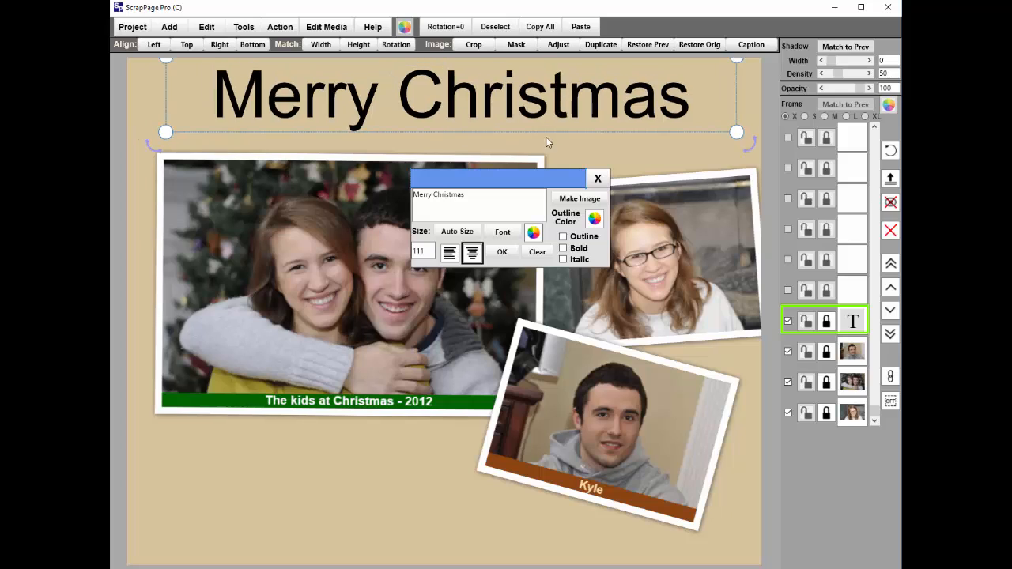
Change the title text color to pale green (#D5EFC6).
{"action": "left_click", "coordinate": [534, 233]}
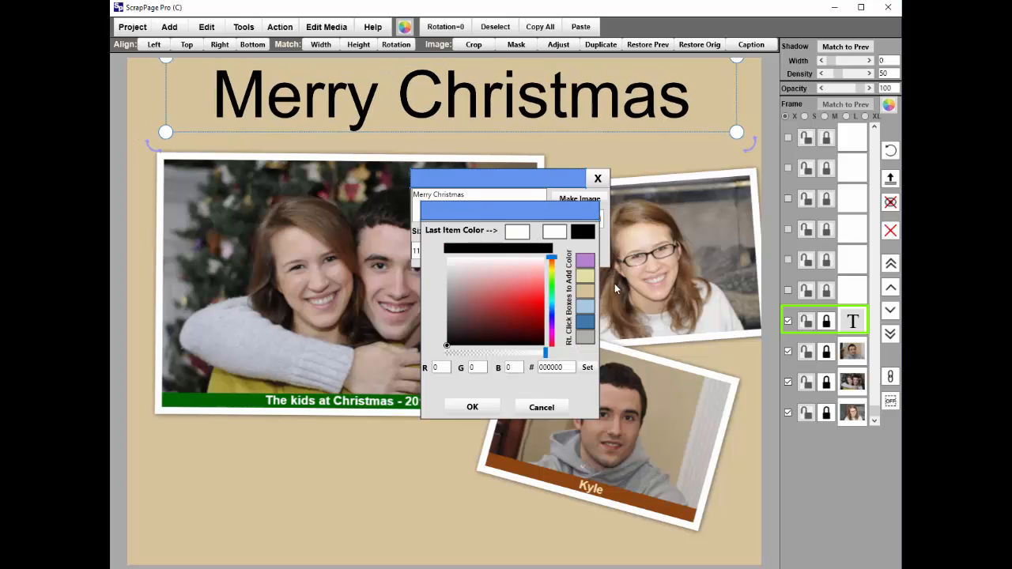
{"action": "left_click_drag", "start_coordinate": [554, 258], "coordinate": [551, 281]}
{"action": "left_click", "coordinate": [501, 270]}
{"action": "left_click", "coordinate": [480, 409]}
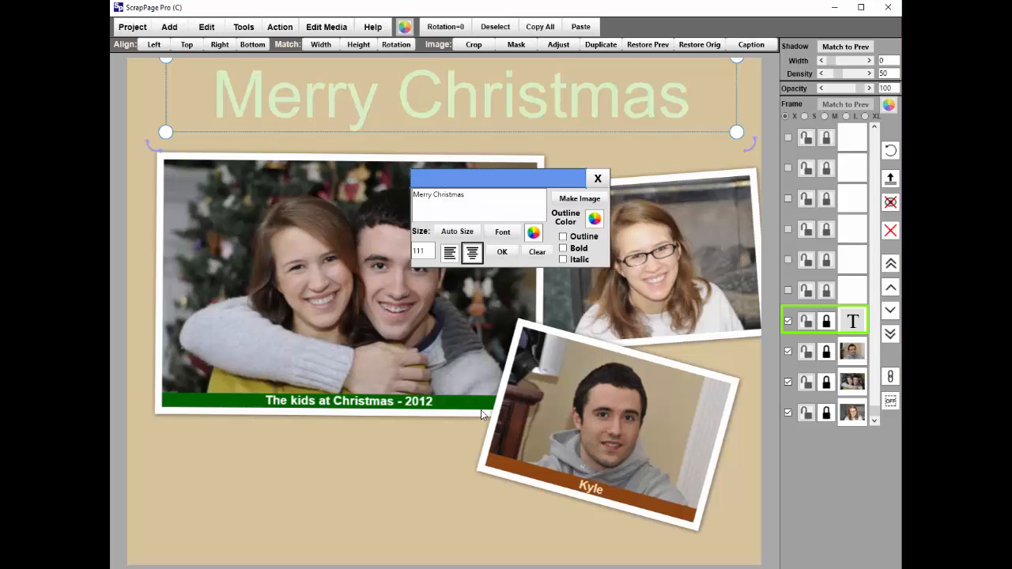
Give the title a darker green outline and a shadow with width 2 and density 86.
{"action": "left_click", "coordinate": [562, 237]}
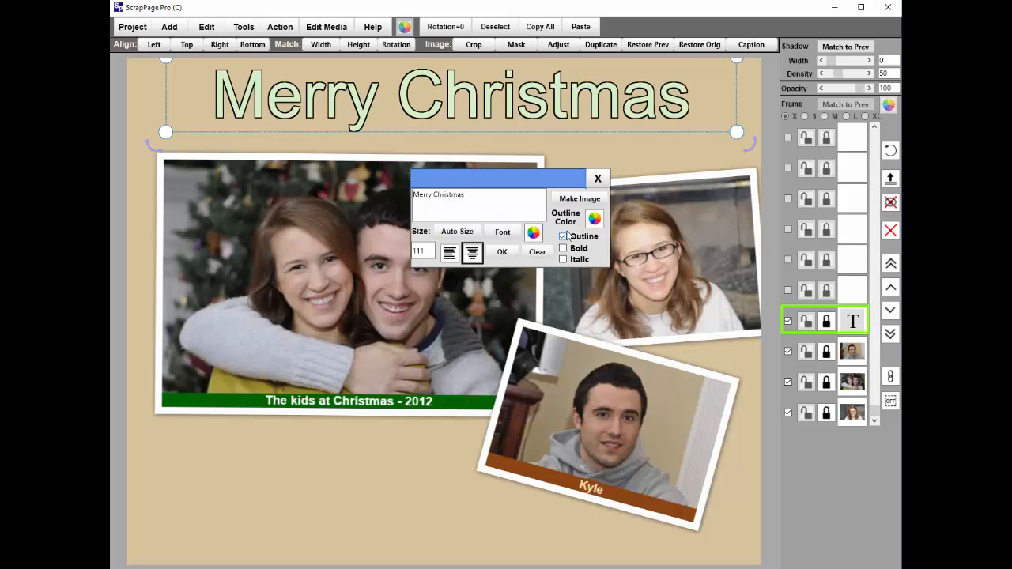
{"action": "left_click", "coordinate": [595, 219]}
{"action": "left_click", "coordinate": [517, 231]}
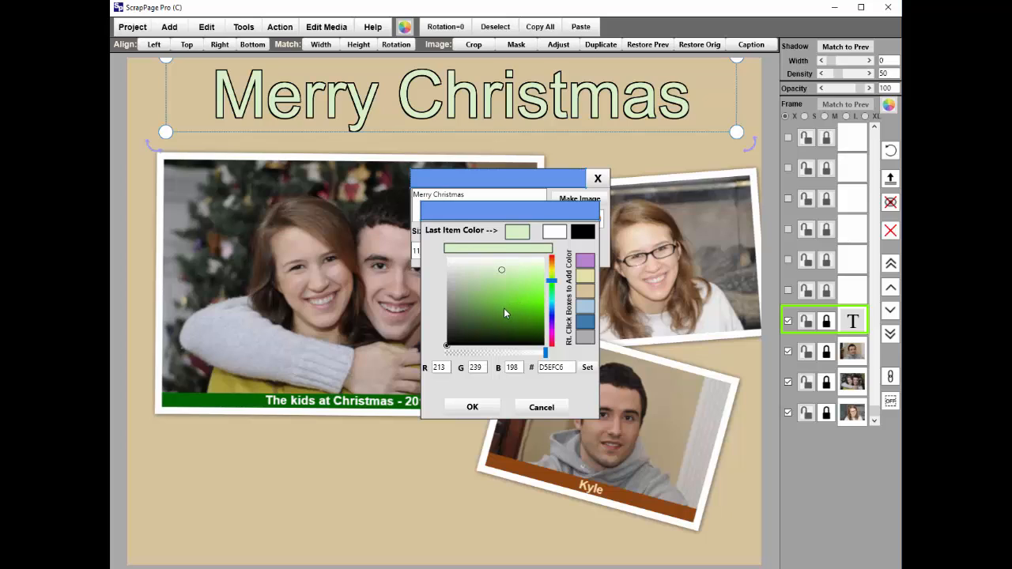
{"action": "left_click", "coordinate": [474, 407]}
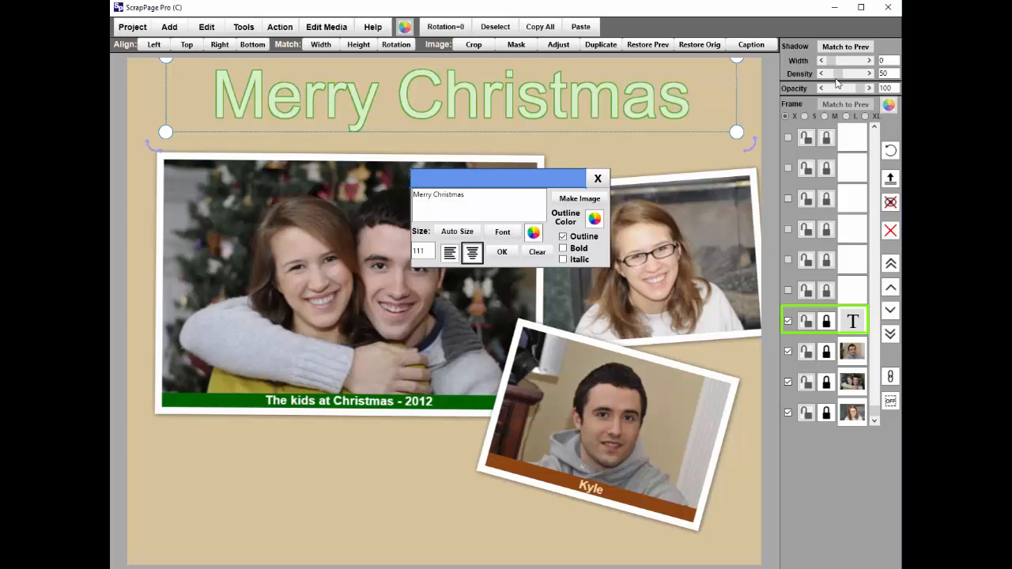
{"action": "left_click_drag", "start_coordinate": [831, 62], "coordinate": [843, 76]}
{"action": "left_click", "coordinate": [650, 162]}
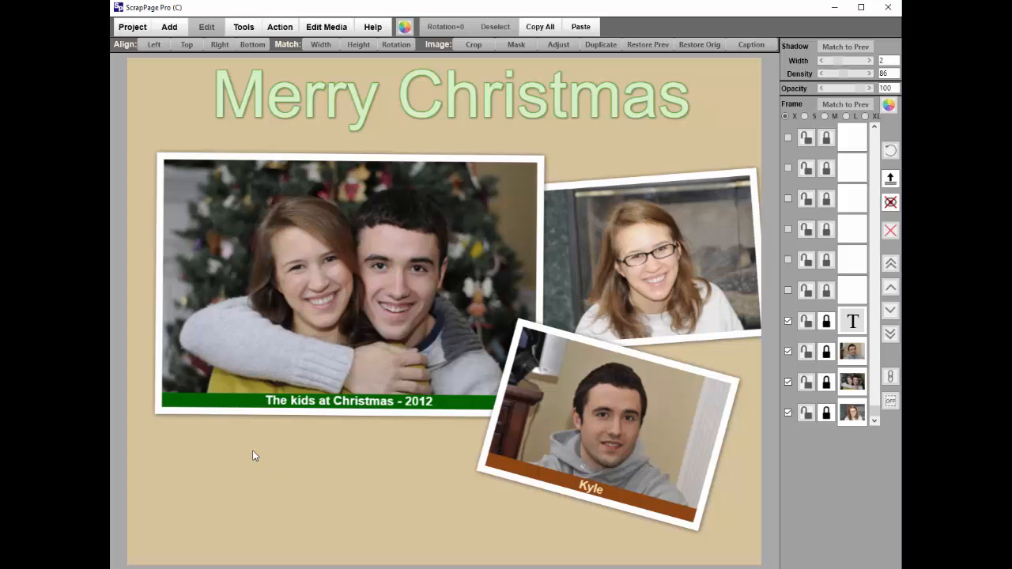
Change the page background color to light pink (#E1B6B6).
{"action": "left_click", "coordinate": [245, 27]}
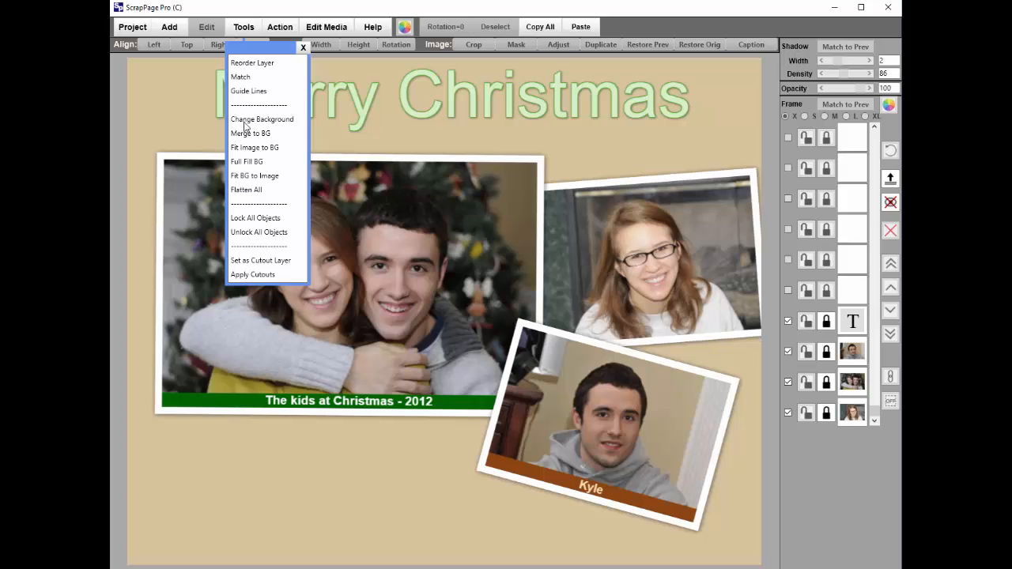
{"action": "left_click", "coordinate": [248, 120]}
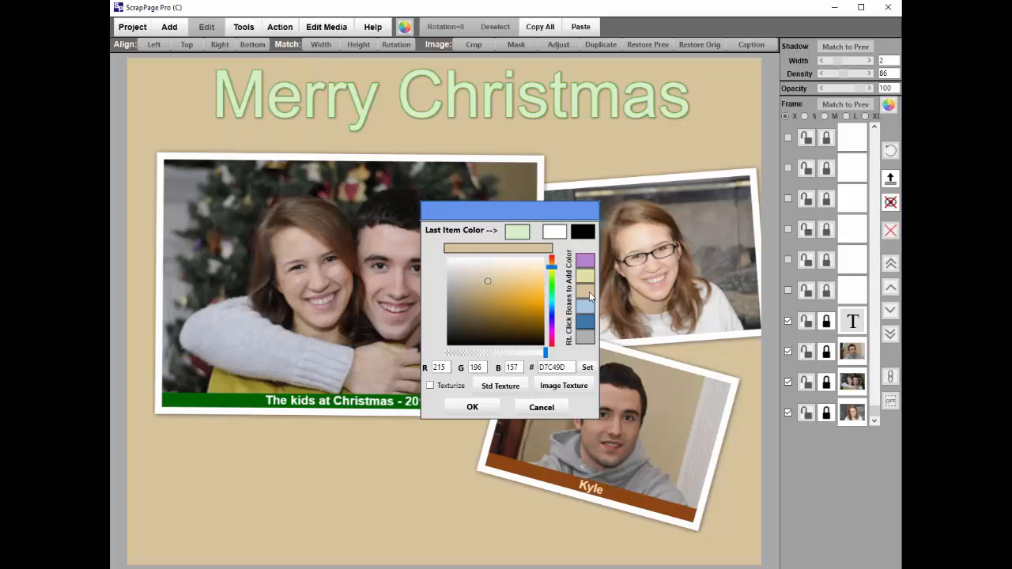
{"action": "left_click", "coordinate": [552, 261]}
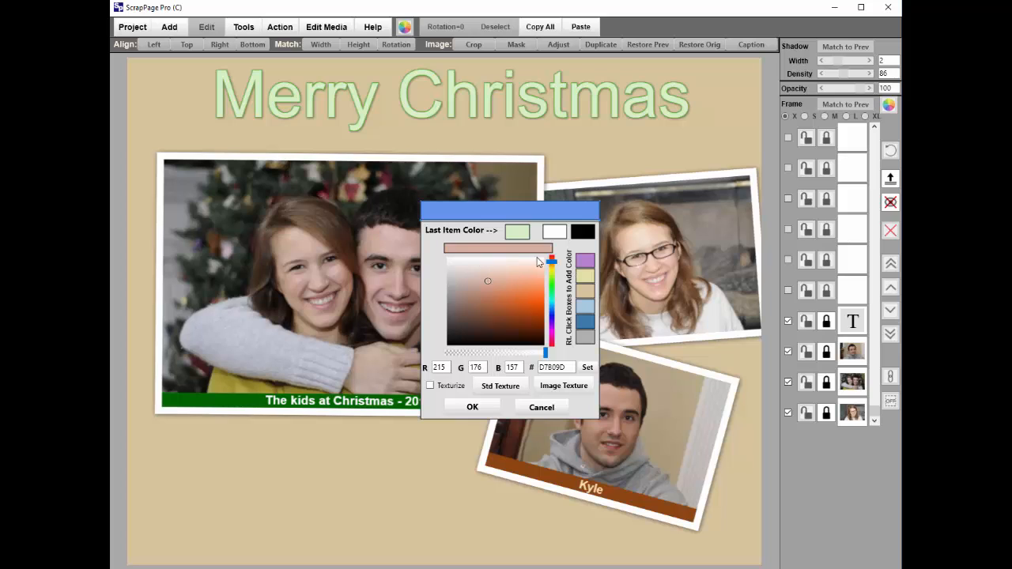
{"action": "left_click", "coordinate": [551, 258]}
{"action": "left_click", "coordinate": [486, 271]}
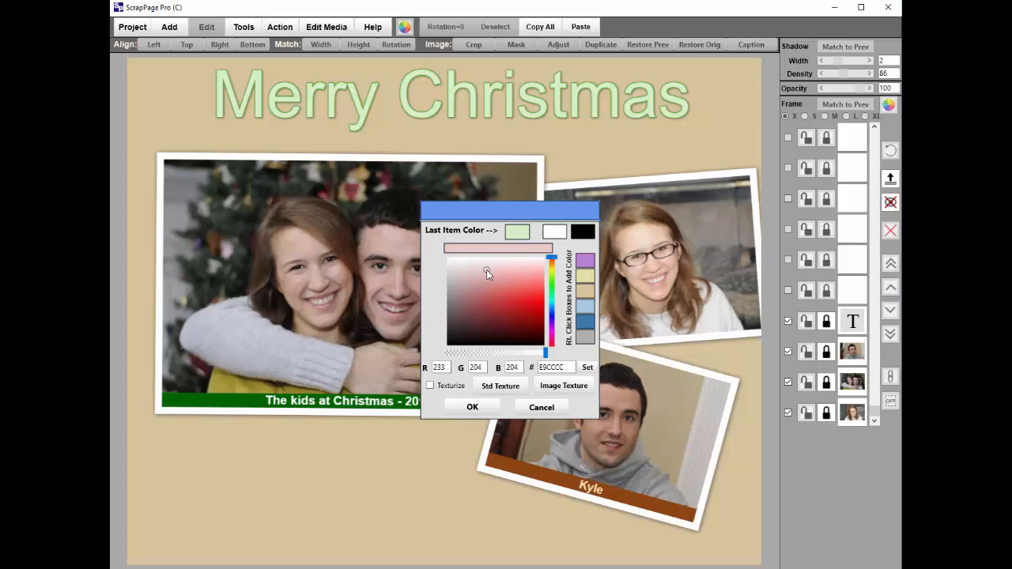
{"action": "left_click", "coordinate": [478, 407]}
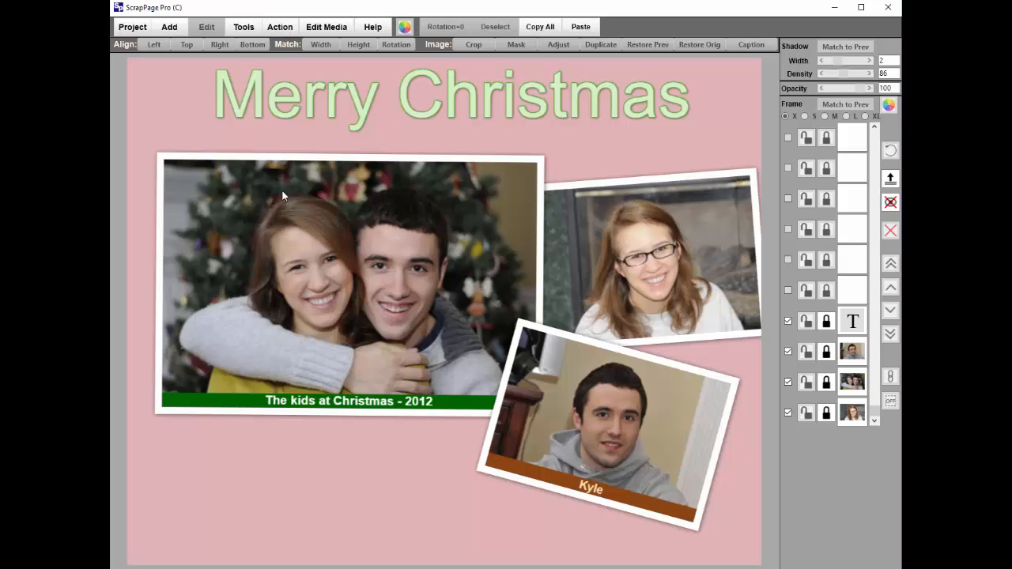
Apply the standard texture SPTX-FloretGrunge.jpg to the pink page background.
{"action": "left_click", "coordinate": [242, 30]}
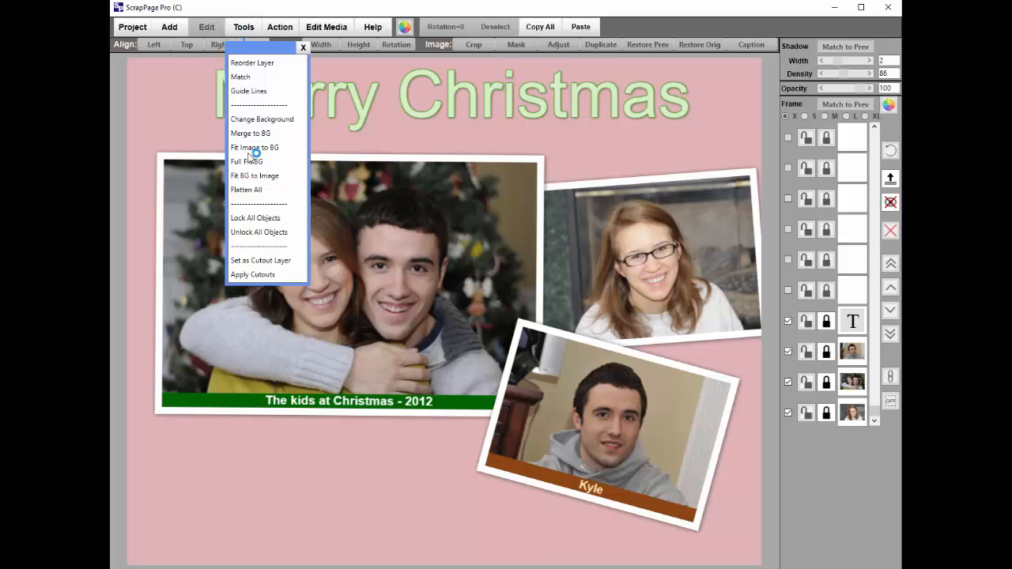
{"action": "left_click", "coordinate": [250, 120]}
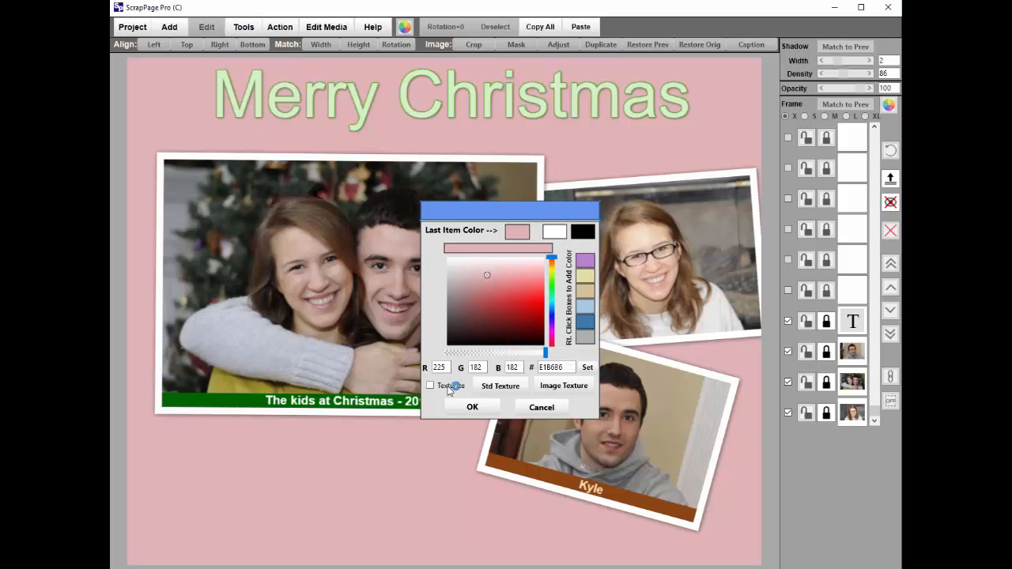
{"action": "left_click", "coordinate": [499, 385]}
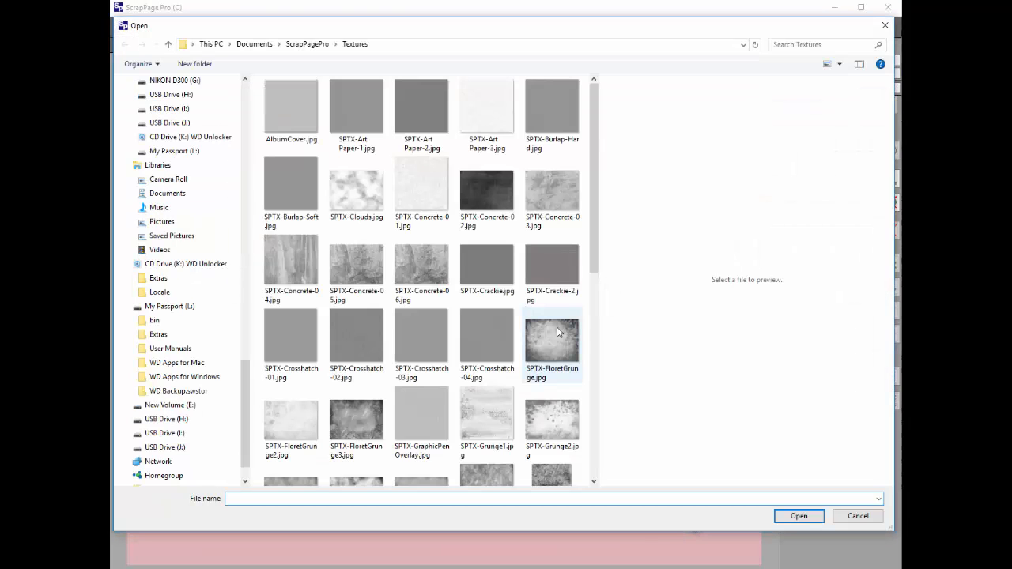
{"action": "left_click", "coordinate": [558, 331]}
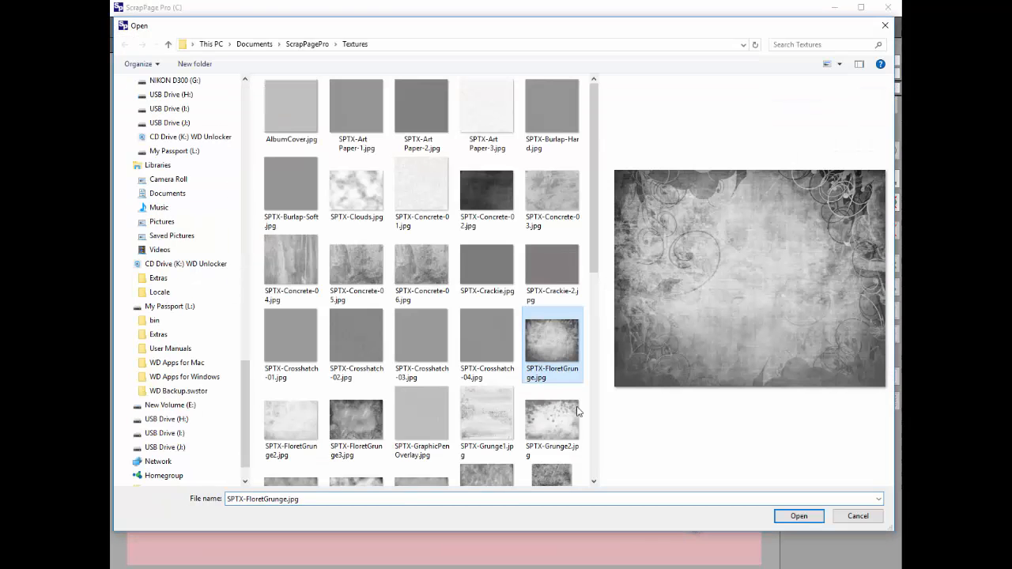
{"action": "left_click", "coordinate": [798, 515]}
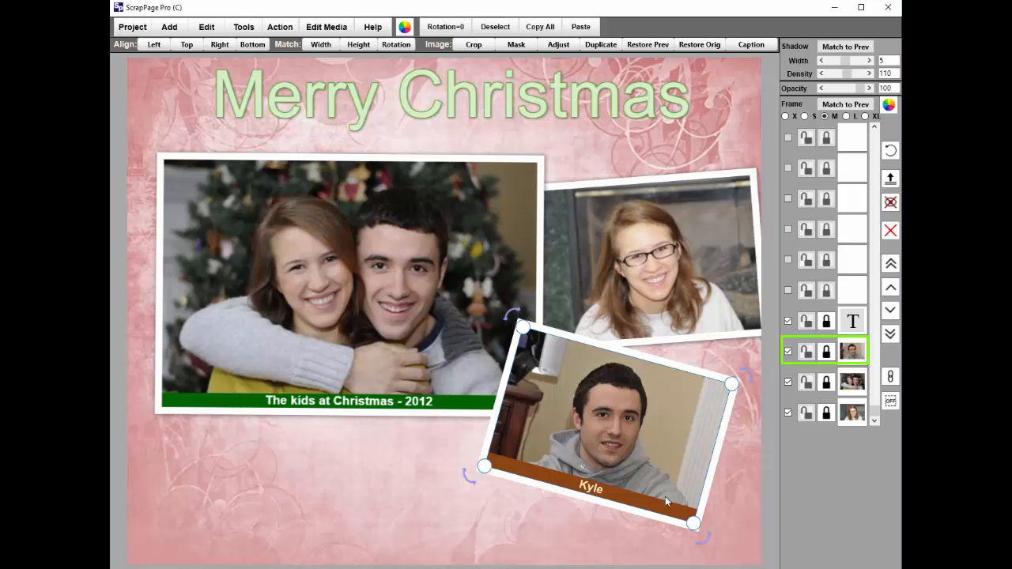
Enlarge the tilted photo of the young man and shift it slightly left and down within the page's lower-right corner.
{"action": "left_click_drag", "start_coordinate": [692, 522], "coordinate": [724, 559]}
{"action": "left_click_drag", "start_coordinate": [639, 538], "coordinate": [619, 548]}
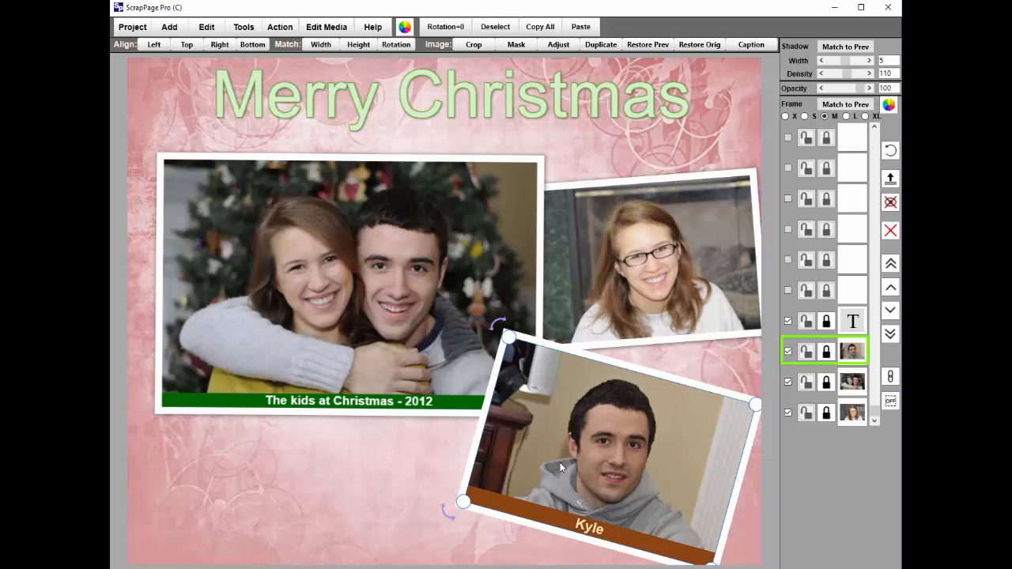
Increase the brightness of the large photo of the couple by one increment and apply the adjustment.
{"action": "left_click", "coordinate": [337, 293]}
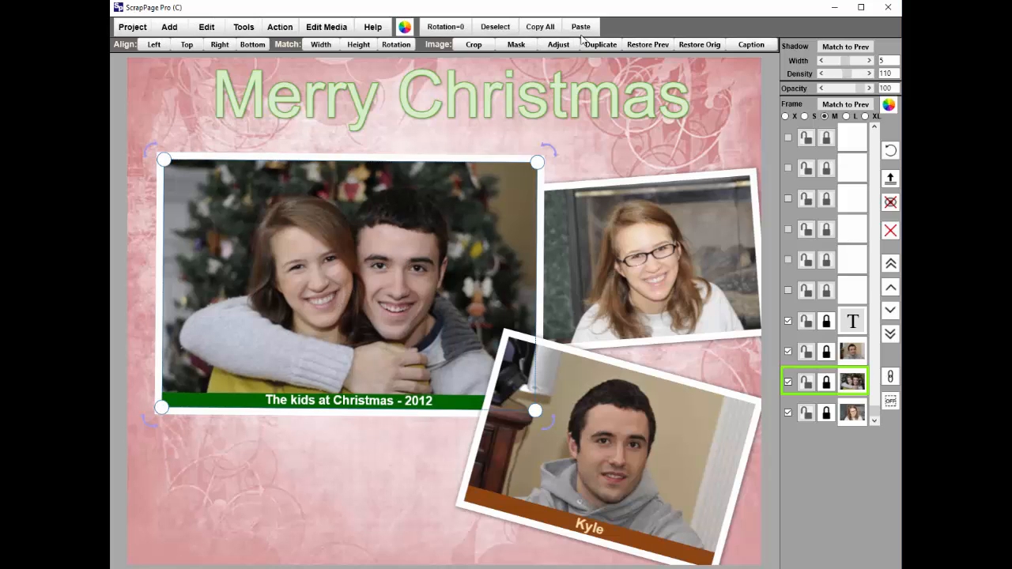
{"action": "double_click", "coordinate": [410, 321]}
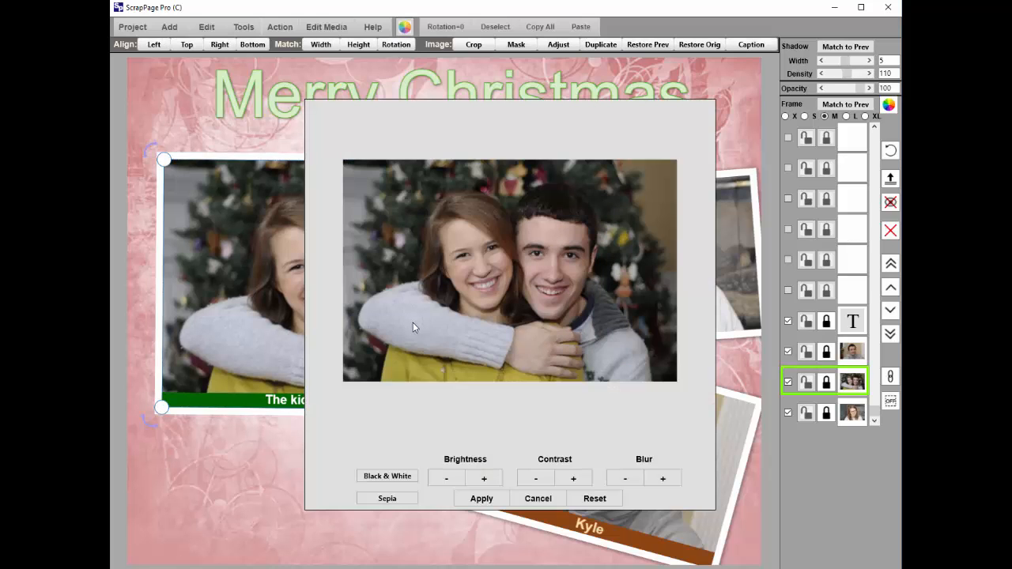
{"action": "left_click", "coordinate": [485, 479]}
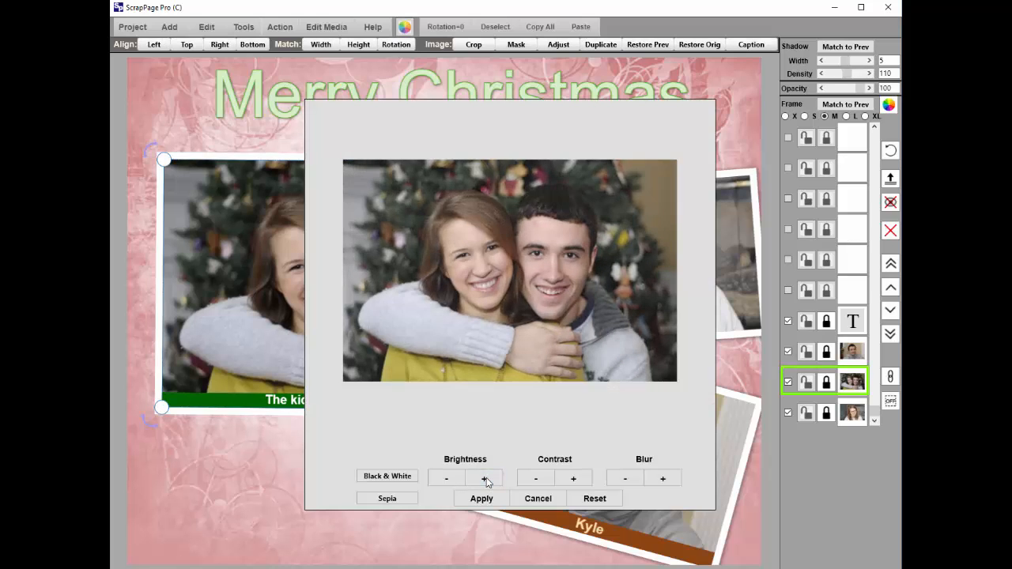
{"action": "left_click", "coordinate": [484, 499]}
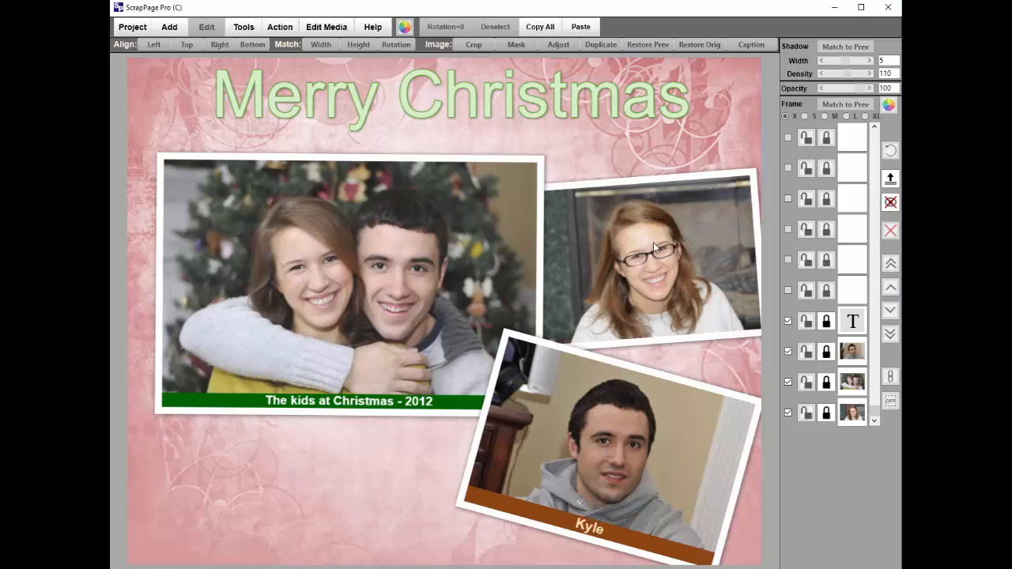
Increase the brightness of the tilted photo of the young man by two increments and apply the adjustment.
{"action": "left_click", "coordinate": [623, 447]}
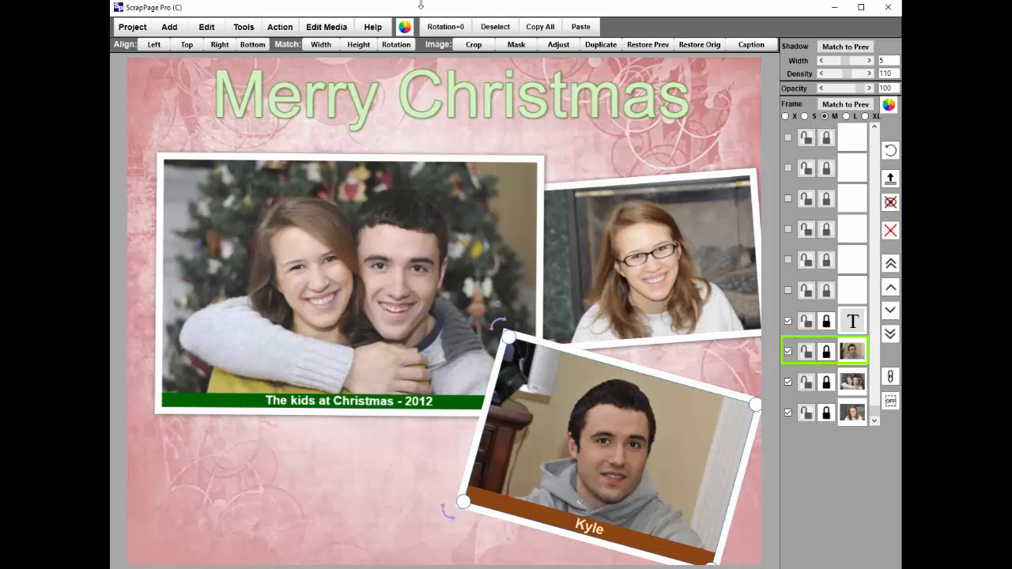
{"action": "left_click", "coordinate": [558, 44]}
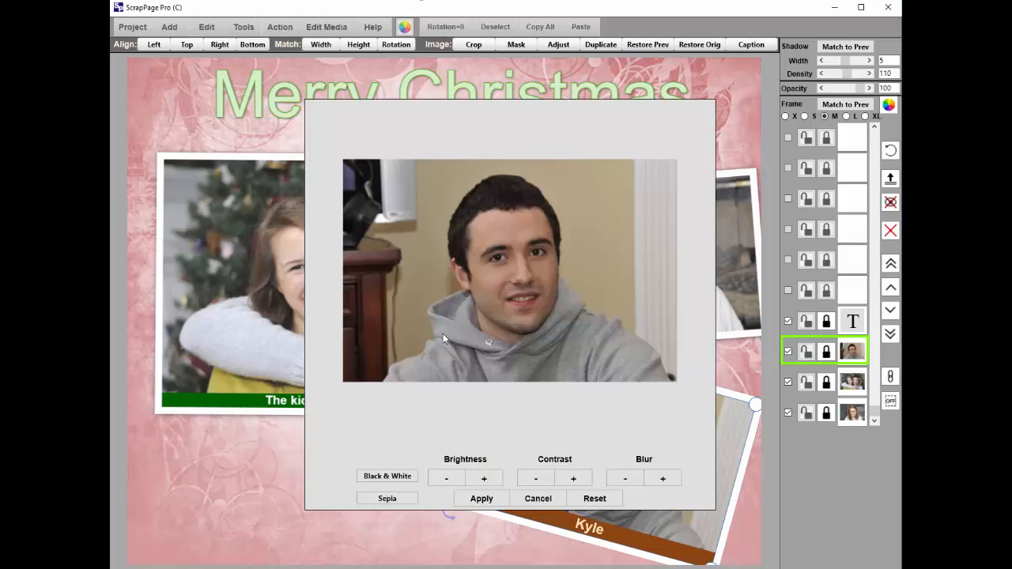
{"action": "left_click", "coordinate": [485, 478]}
{"action": "left_click", "coordinate": [484, 478]}
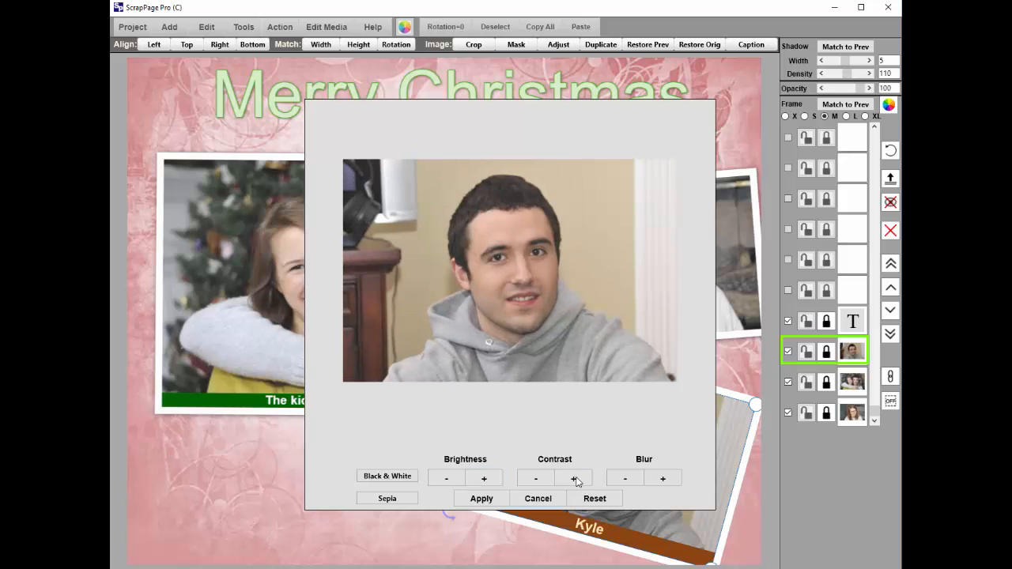
{"action": "left_click", "coordinate": [481, 497]}
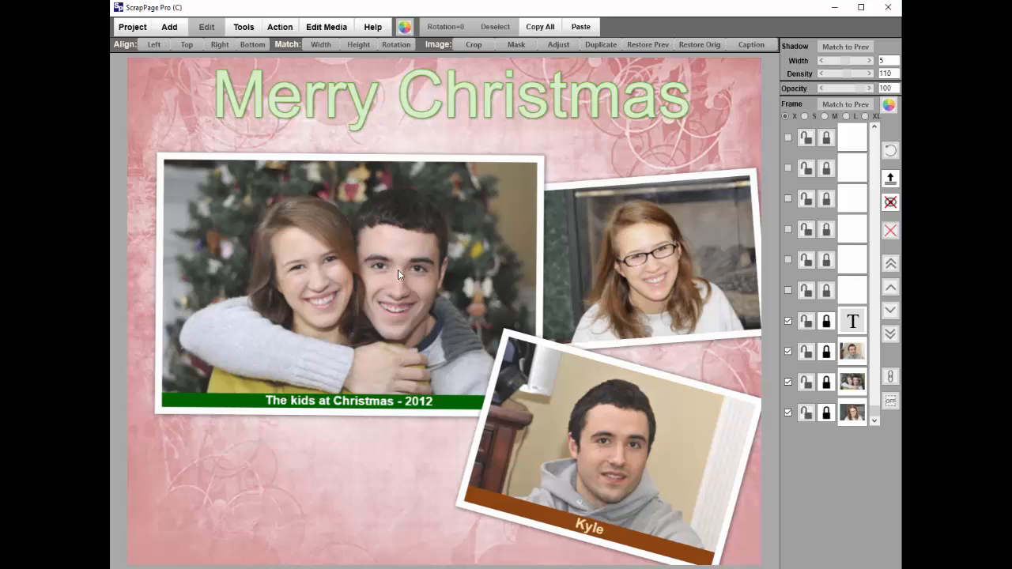
Crop the couple's photo on both sides so it frames the two faces more tightly.
{"action": "left_click", "coordinate": [309, 262]}
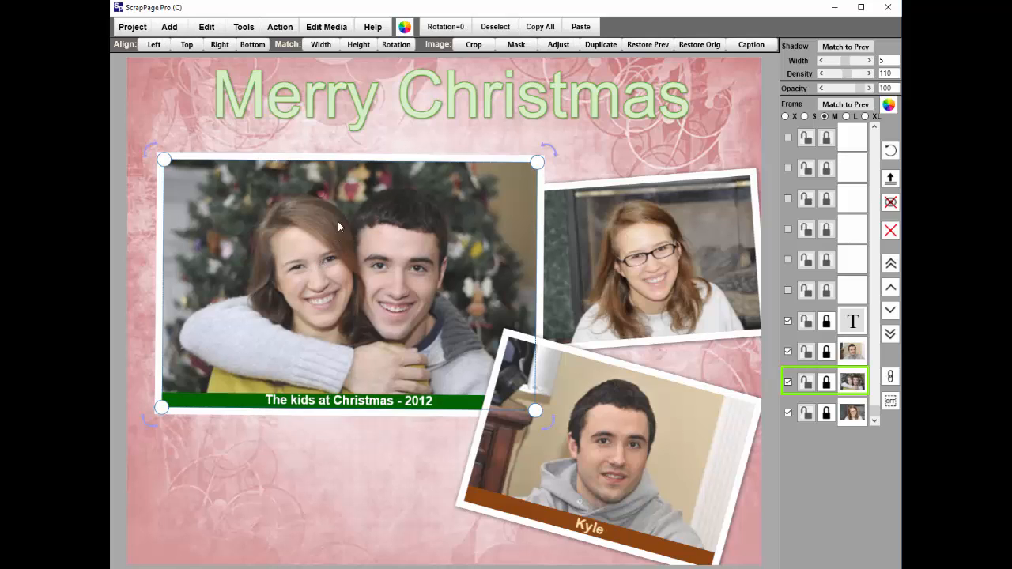
{"action": "left_click_drag", "start_coordinate": [293, 238], "coordinate": [313, 230]}
{"action": "left_click_drag", "start_coordinate": [388, 289], "coordinate": [472, 400]}
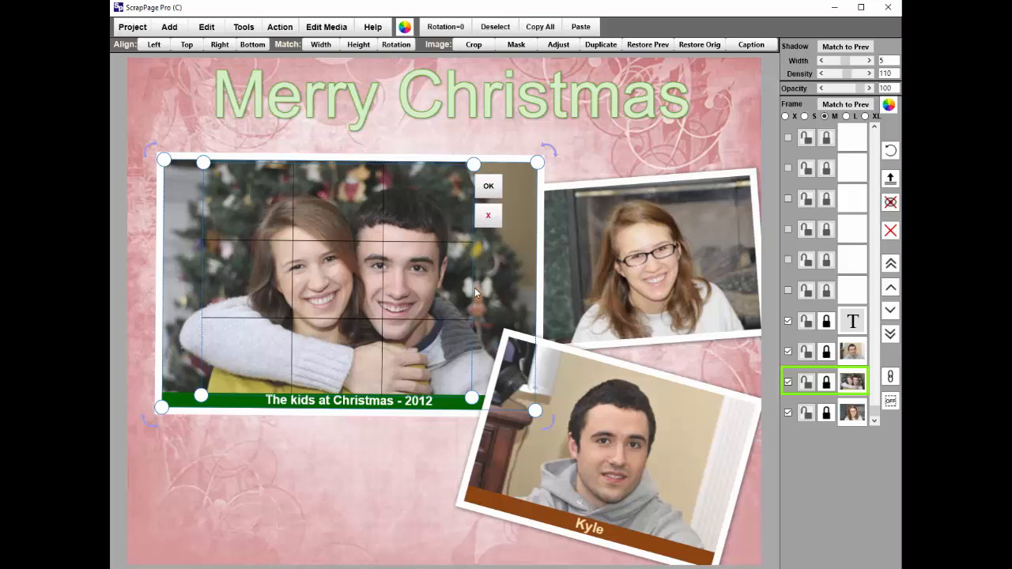
{"action": "left_click", "coordinate": [487, 188]}
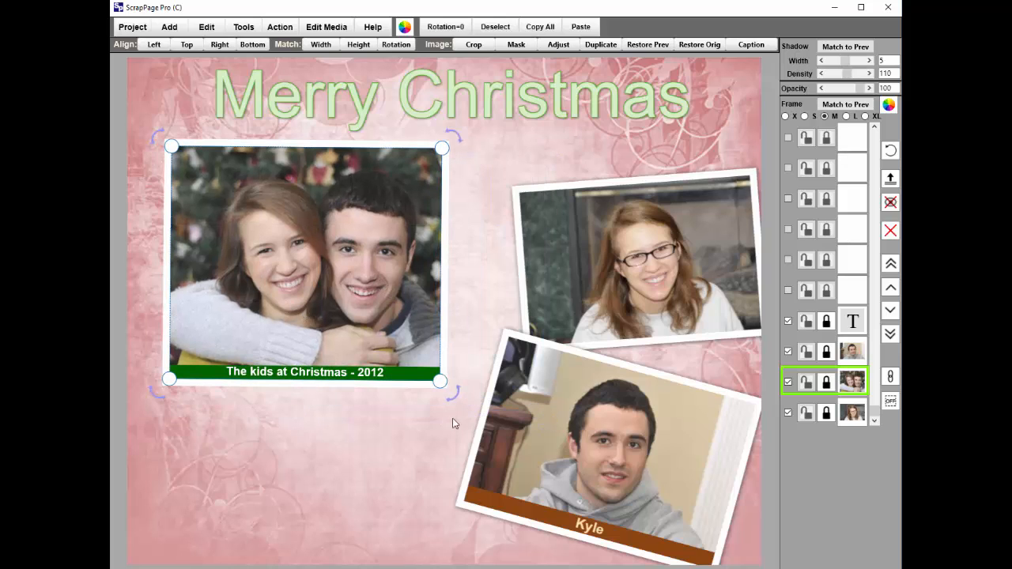
Enlarge the cropped couple's photo and move it left so it fills the page's left half beneath the title.
{"action": "left_click_drag", "start_coordinate": [440, 381], "coordinate": [458, 397]}
{"action": "left_click", "coordinate": [392, 451]}
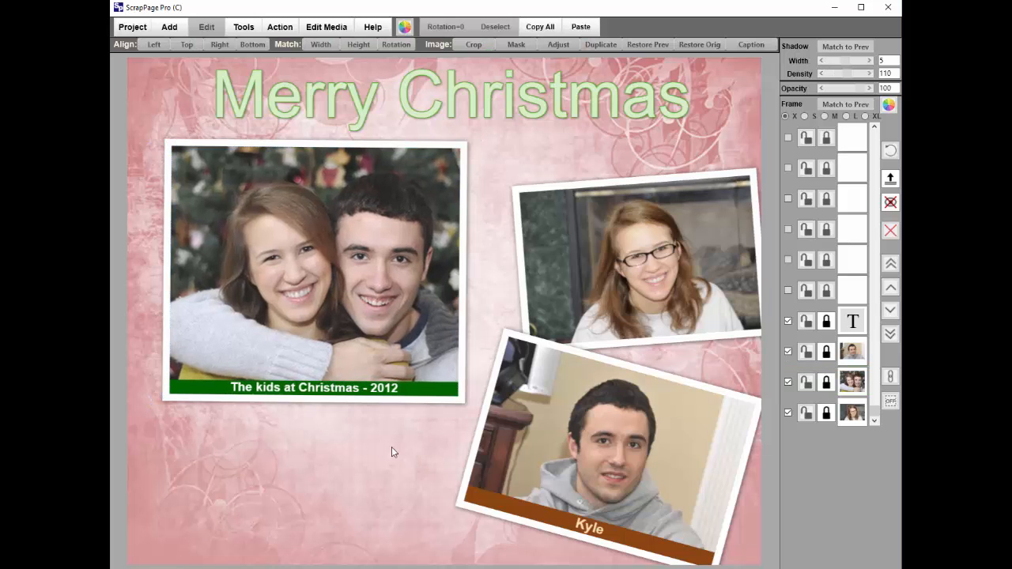
{"action": "left_click", "coordinate": [341, 368]}
{"action": "left_click_drag", "start_coordinate": [455, 398], "coordinate": [534, 467]}
{"action": "left_click_drag", "start_coordinate": [409, 399], "coordinate": [386, 406]}
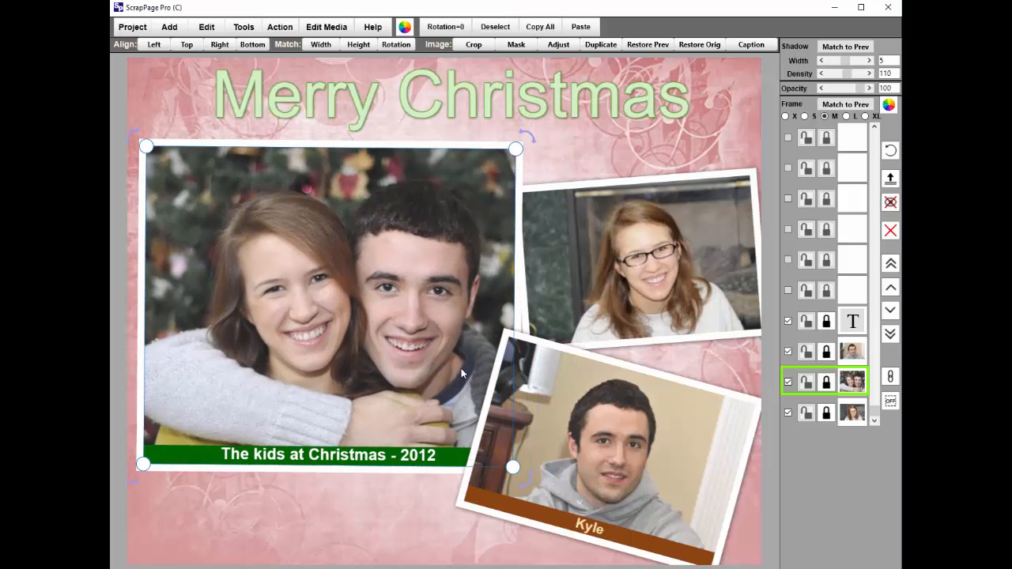
Nudge the tilted photo of the young man slightly up and to the right, and leave it deselected.
{"action": "left_click", "coordinate": [552, 308]}
{"action": "left_click", "coordinate": [538, 394]}
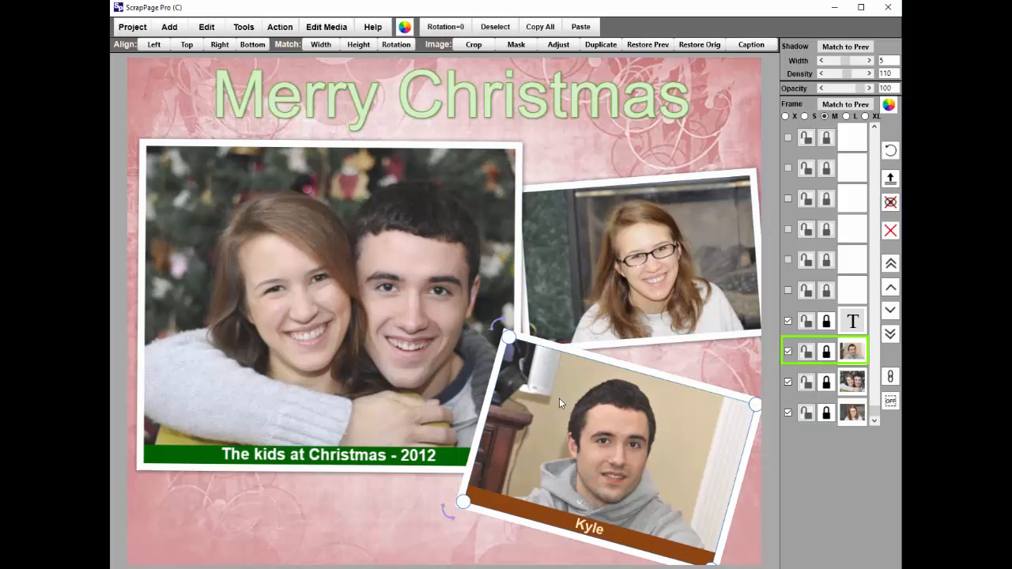
{"action": "left_click_drag", "start_coordinate": [558, 398], "coordinate": [566, 388]}
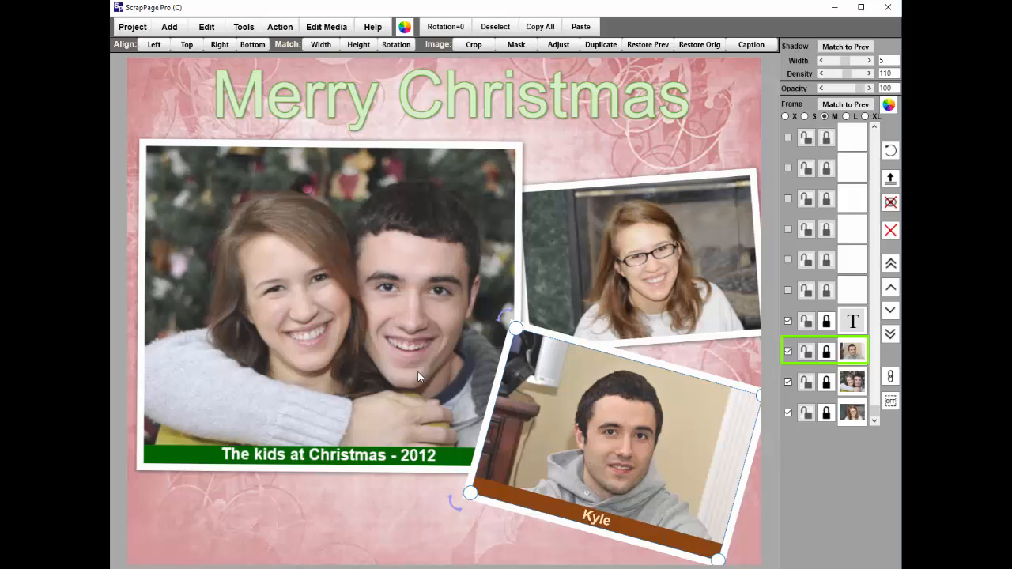
{"action": "left_click", "coordinate": [406, 497]}
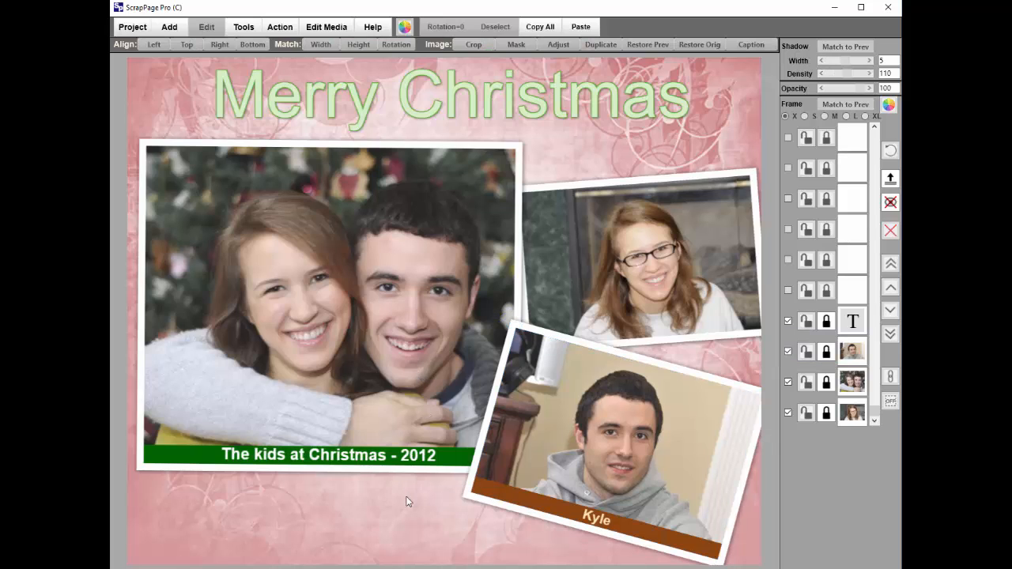